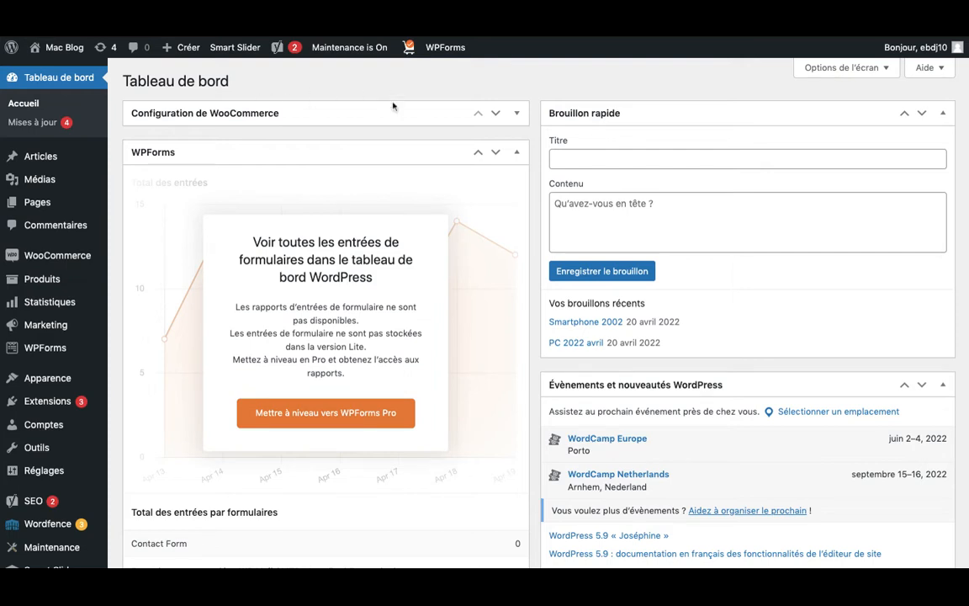
- Search the available extensions for "rgpd" and install CookieYes | GDPR Cookie Consent & Compliance Notice (CCPA Ready)
mouse_move(47, 405)
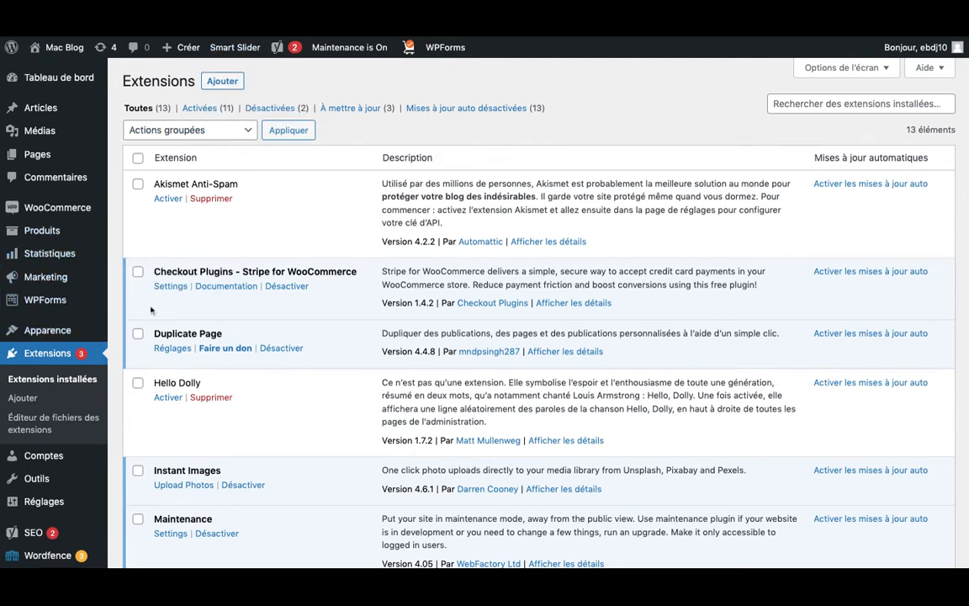
left_click(217, 88)
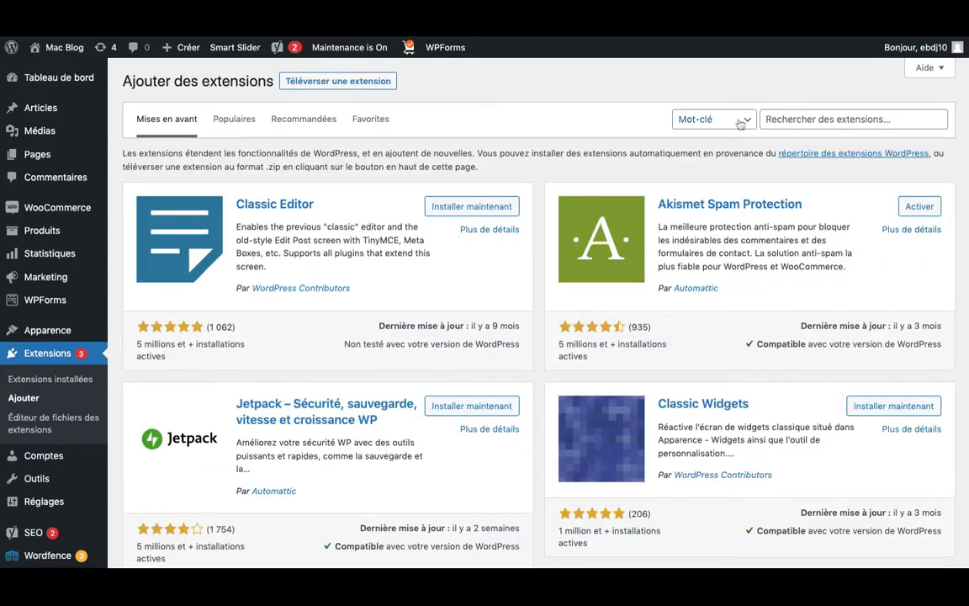
left_click(818, 123)
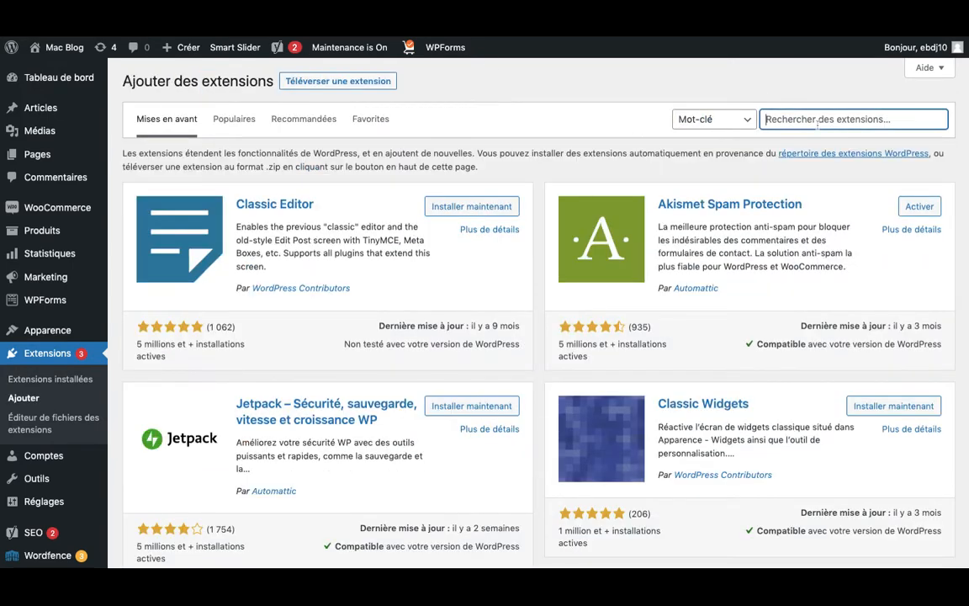
type("rgpd")
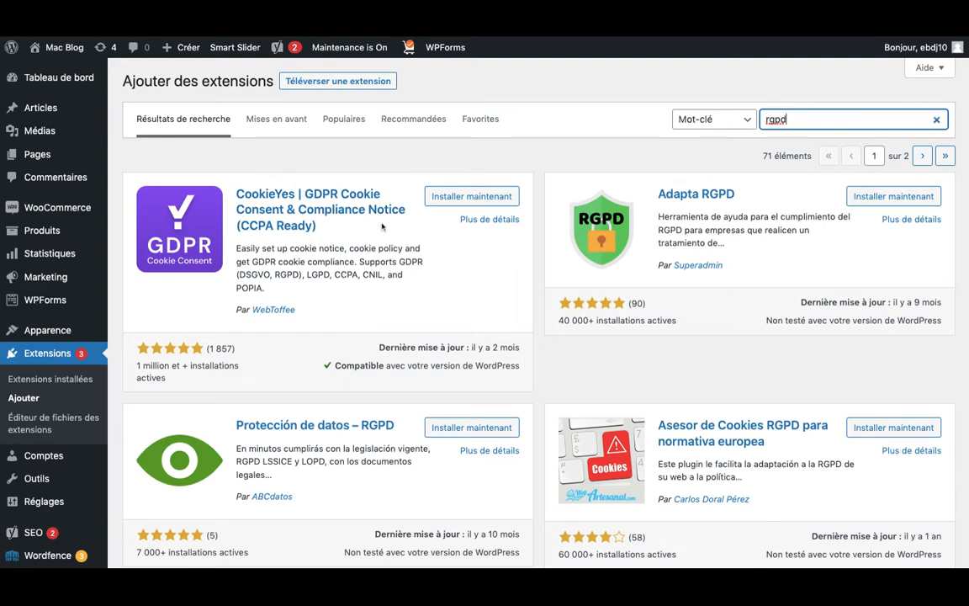
left_click(471, 199)
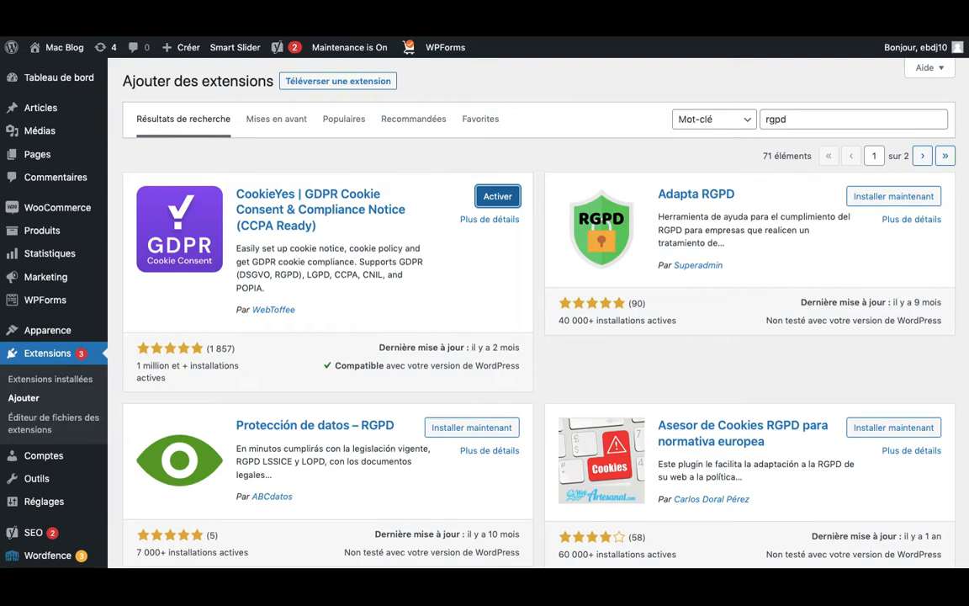
- Activate the installed cookie consent extension and open the GDPR Cookie Consent settings
scroll(46, 374, "down", 5)
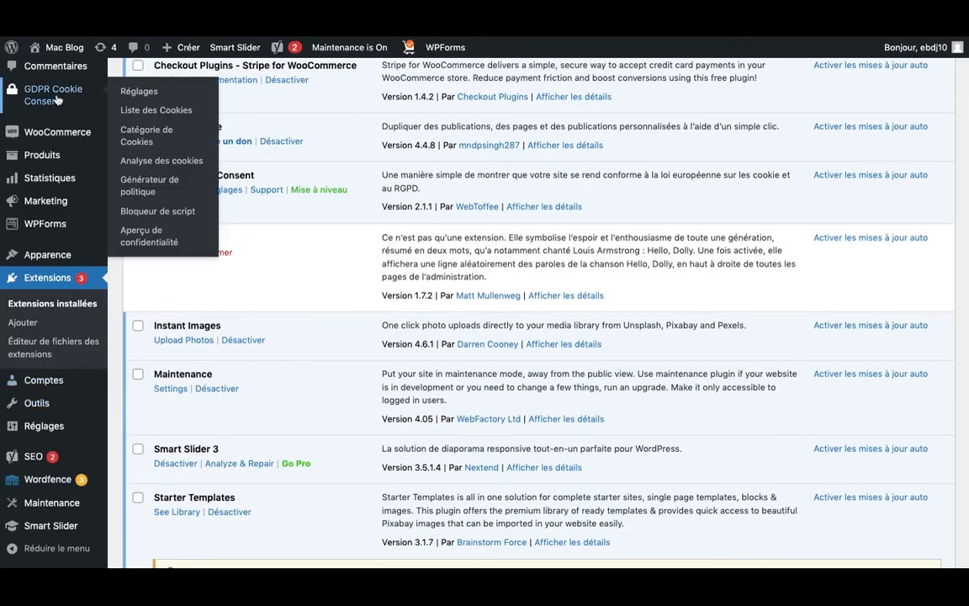
scroll(50, 95, "up", 5)
mouse_move(38, 202)
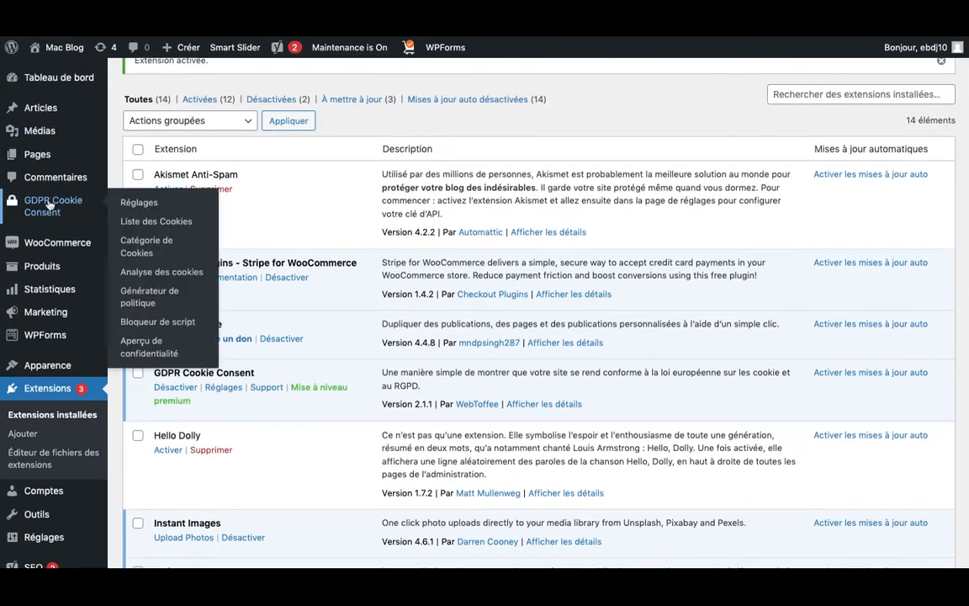
left_click(135, 202)
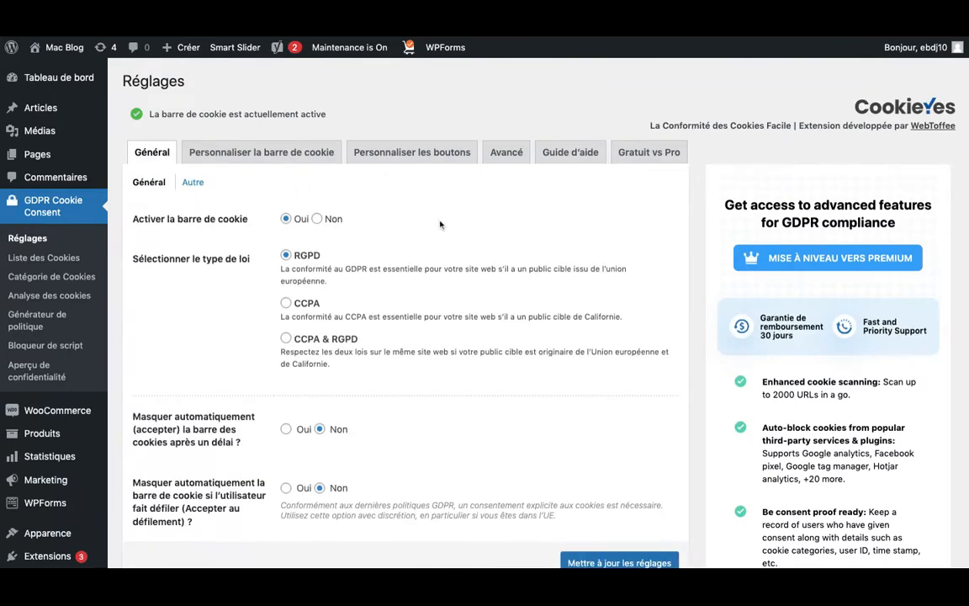
- Review the general cookie bar settings, including the law type and auto-hide options, and save them
scroll(441, 223, "down", 2)
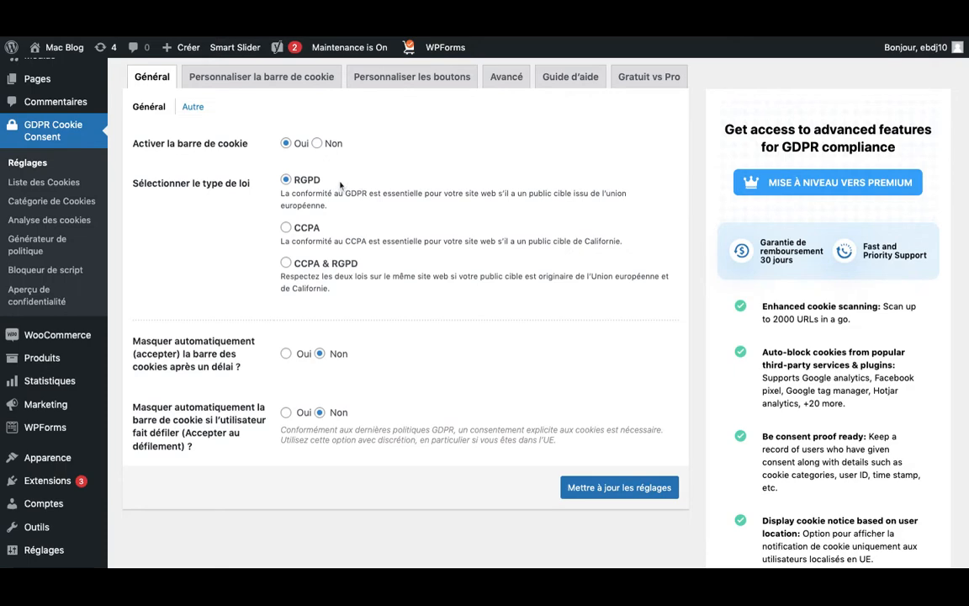
scroll(365, 309, "down", 1)
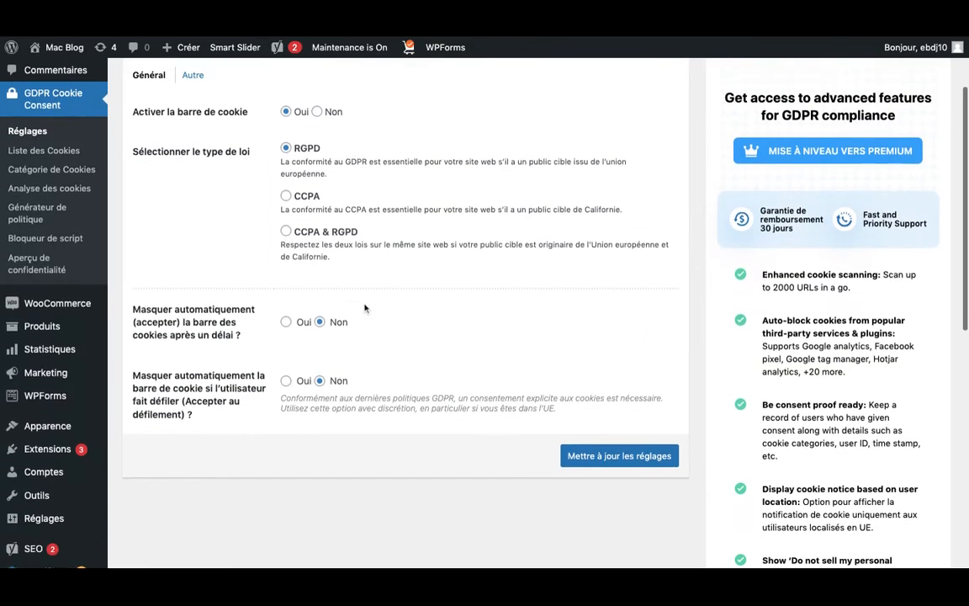
scroll(365, 309, "down", 1)
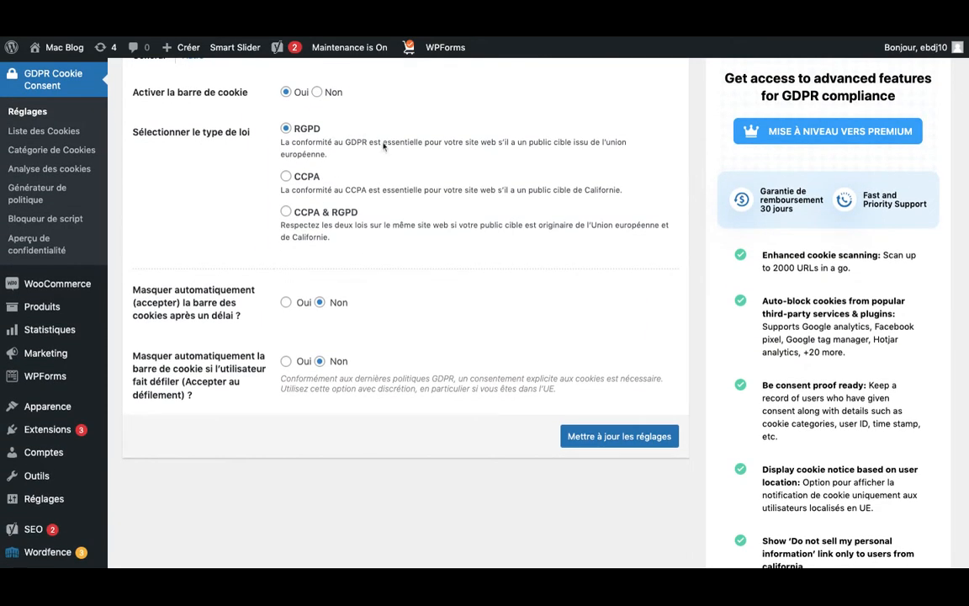
scroll(383, 145, "down", 3)
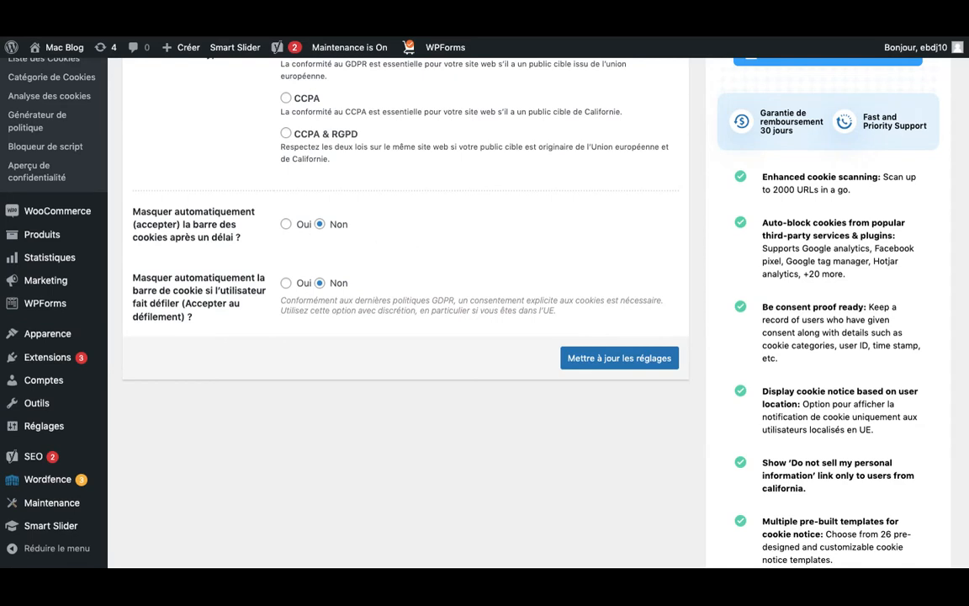
left_click(630, 364)
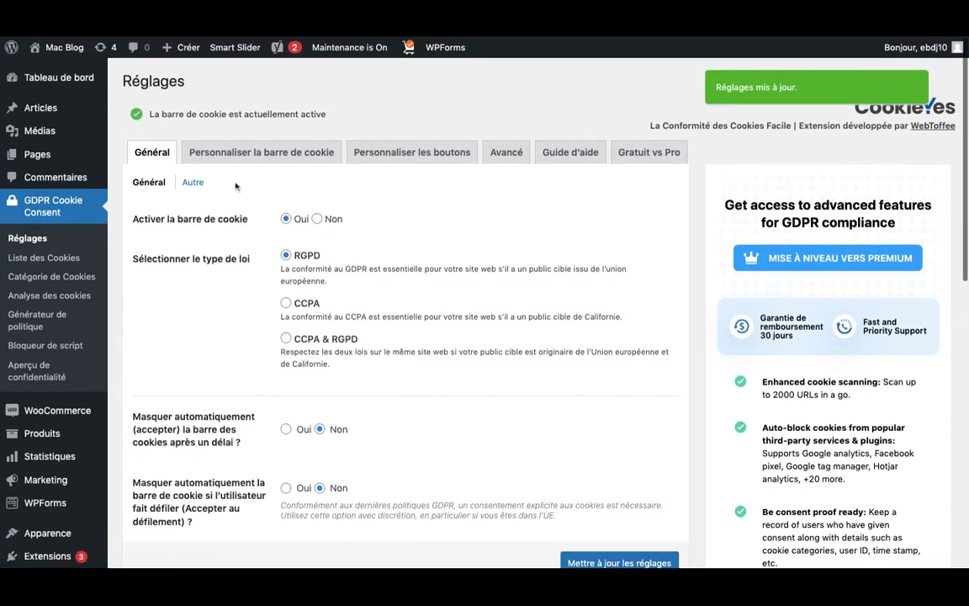
- In the cookie bar customization, allow visitors to revise their consent and save the settings
left_click(250, 154)
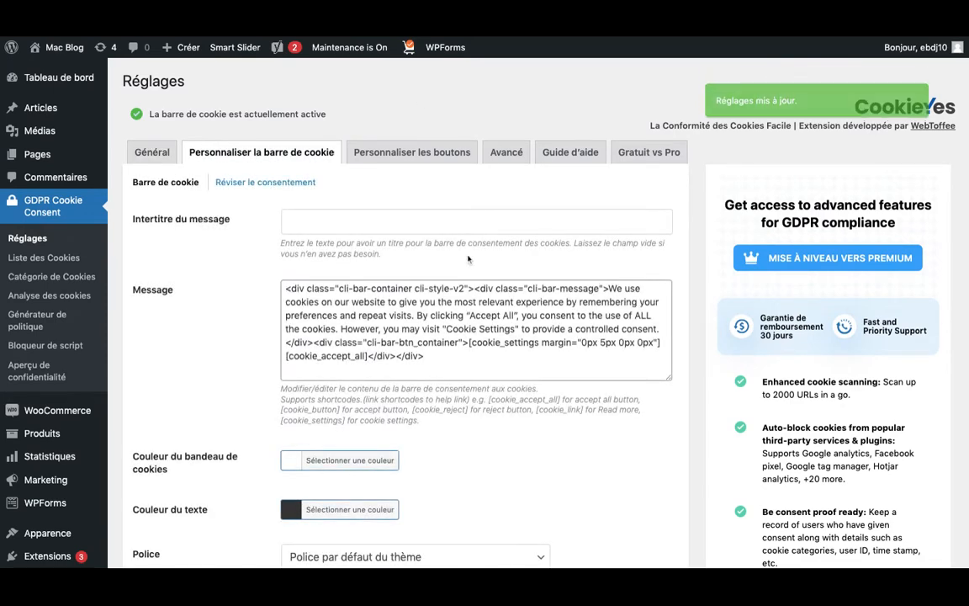
scroll(446, 303, "down", 5)
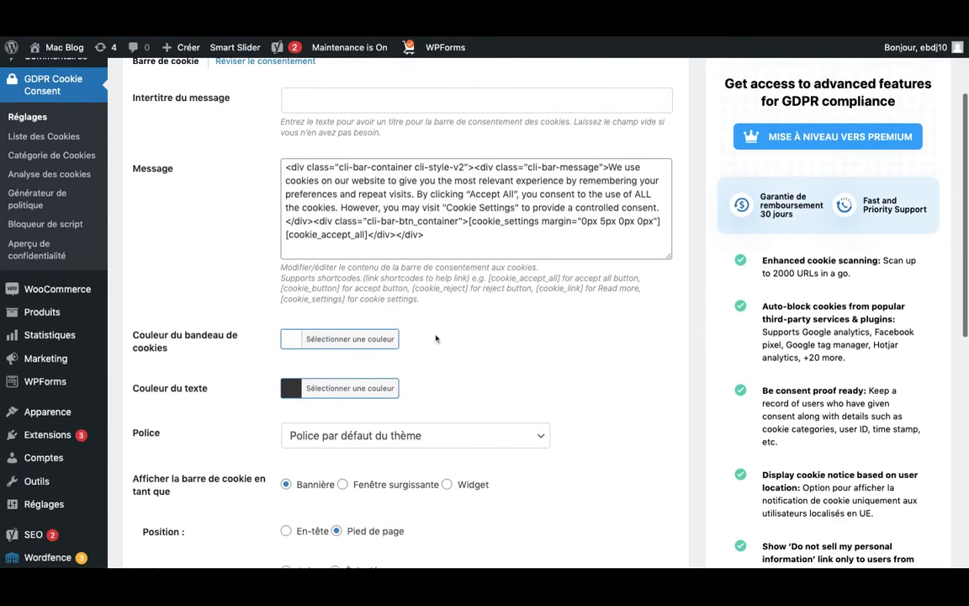
scroll(436, 338, "down", 2)
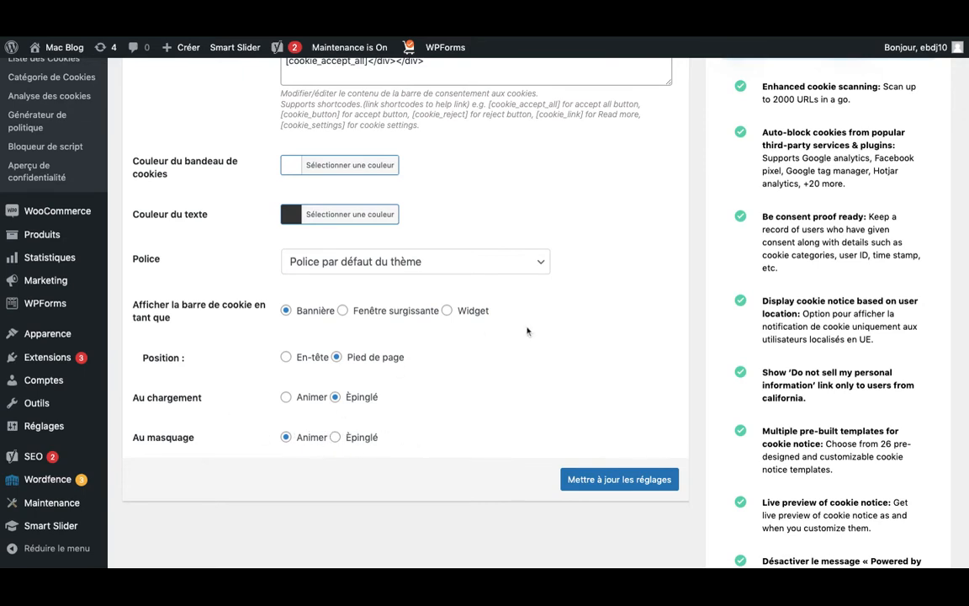
scroll(530, 272, "up", 5)
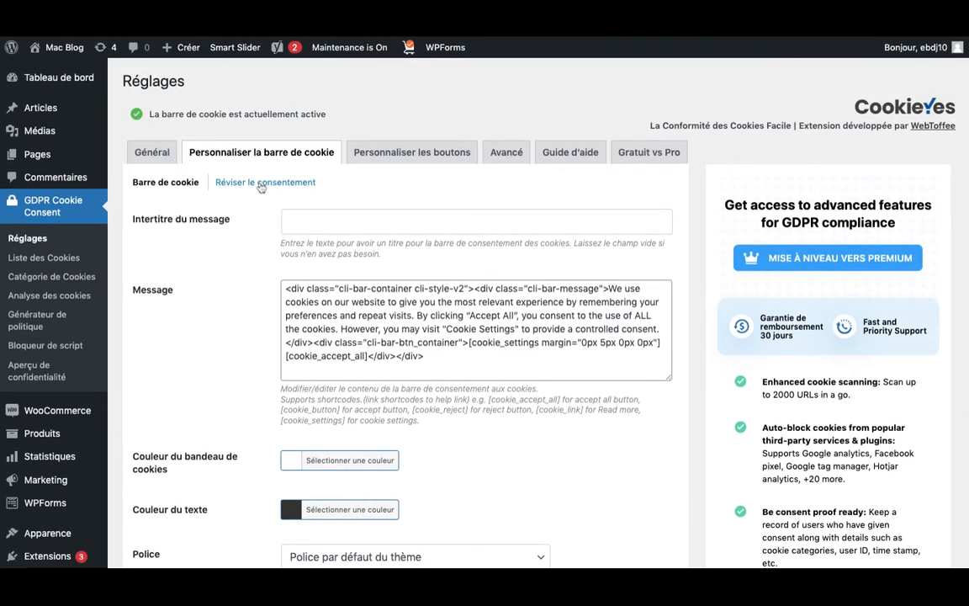
left_click(269, 185)
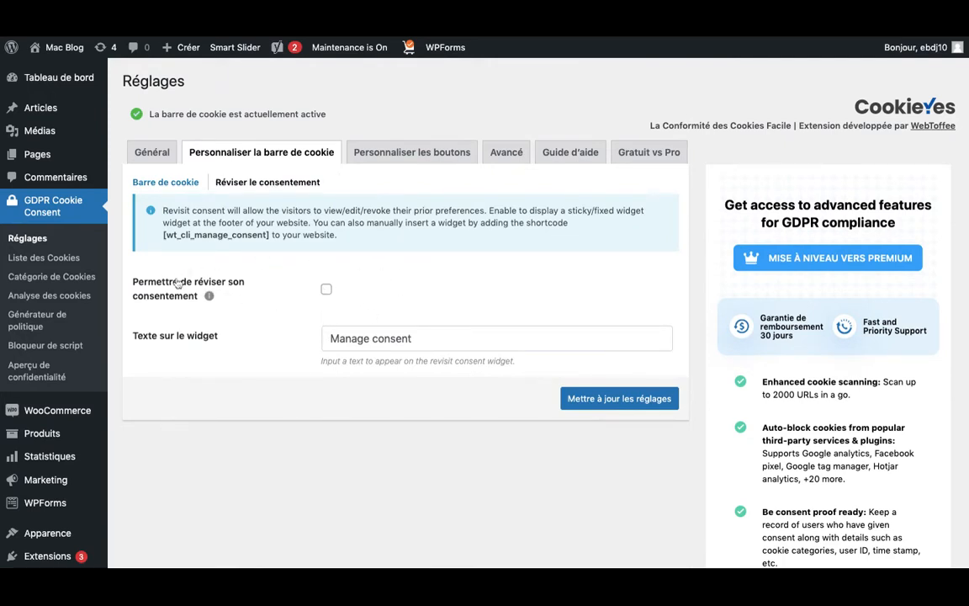
left_click(327, 290)
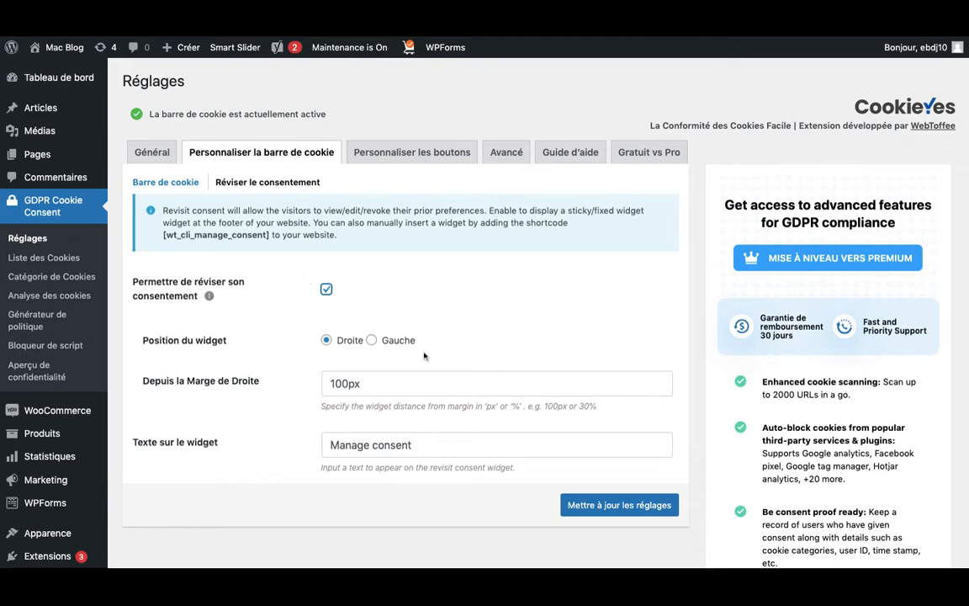
scroll(424, 355, "down", 1)
scroll(425, 354, "down", 2)
scroll(431, 286, "down", 2)
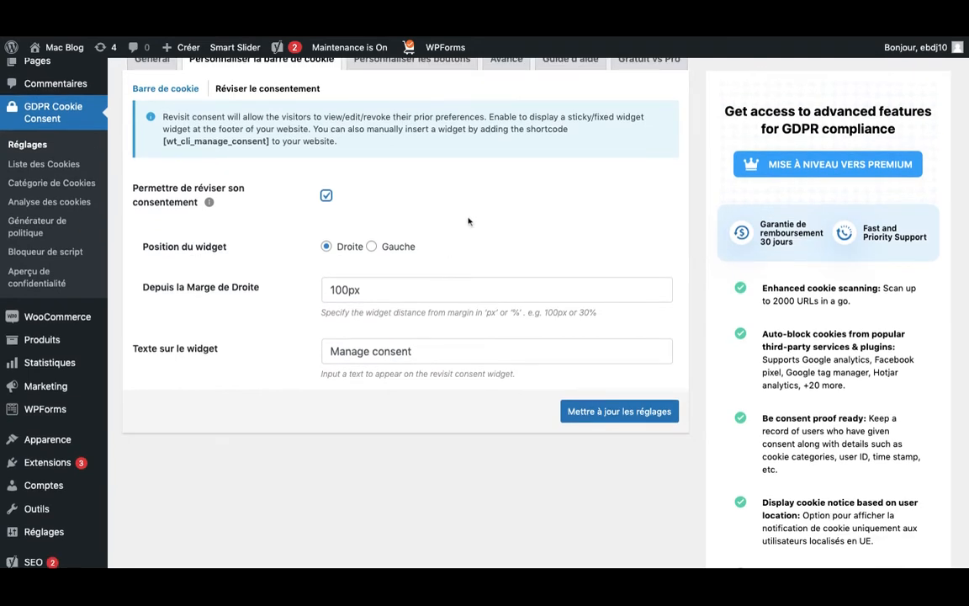
left_click(625, 411)
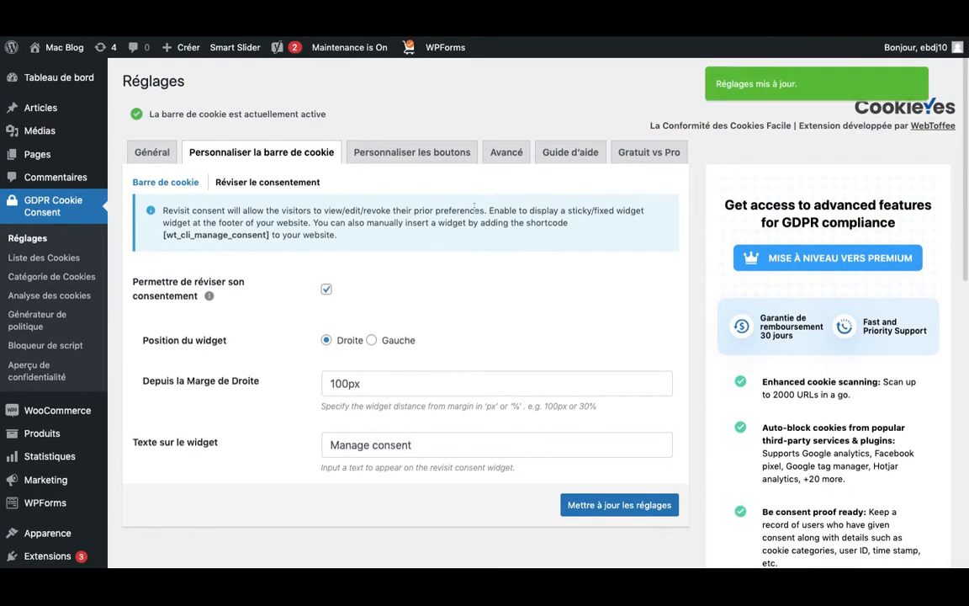
- Set the text of the accept-all button to "Tout accepter" and save the settings
left_click(421, 158)
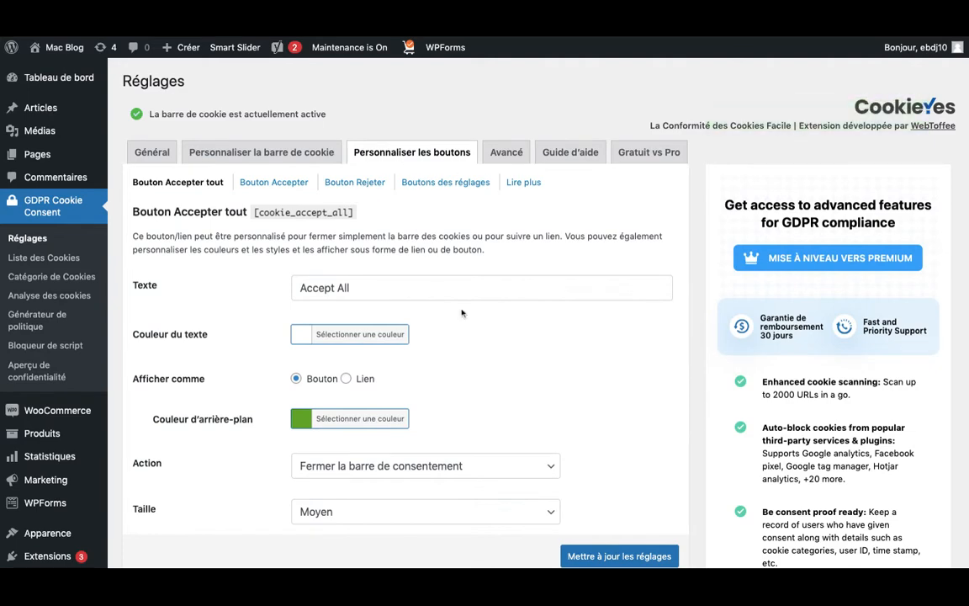
scroll(438, 290, "down", 2)
left_click(392, 225)
triple_click(393, 227)
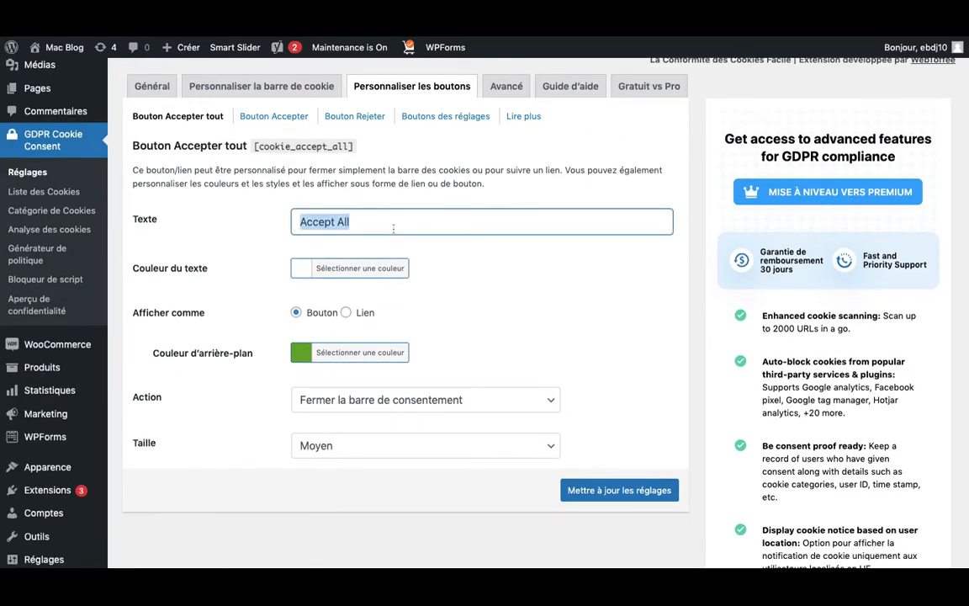
type("Accep")
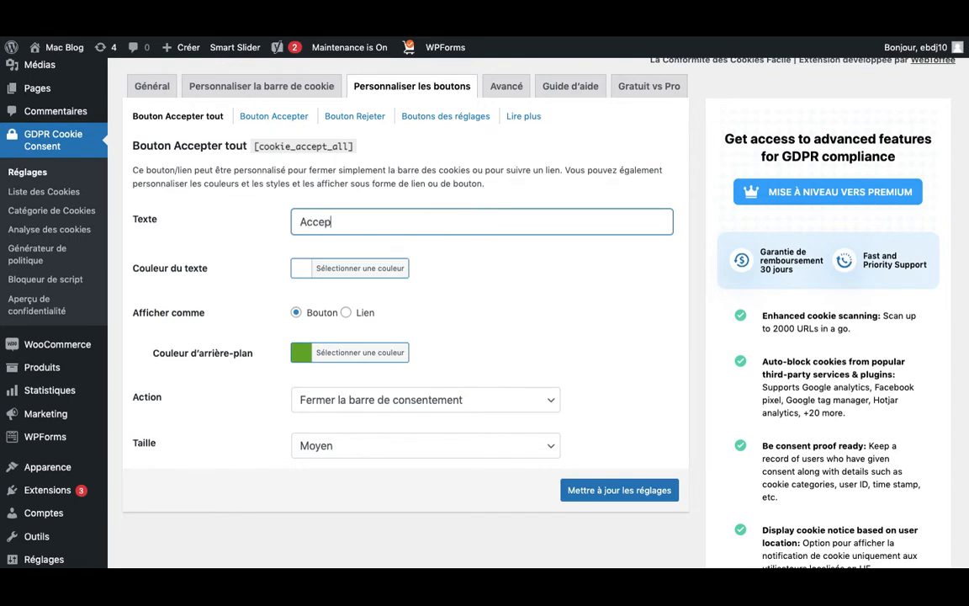
type("ter")
key("BackSpace")
key("BackSpace")
key("BackSpace")
key("BackSpace")
key("BackSpace")
key("BackSpace")
key("BackSpace")
key("BackSpace")
type("Tout accepter")
left_click(618, 490)
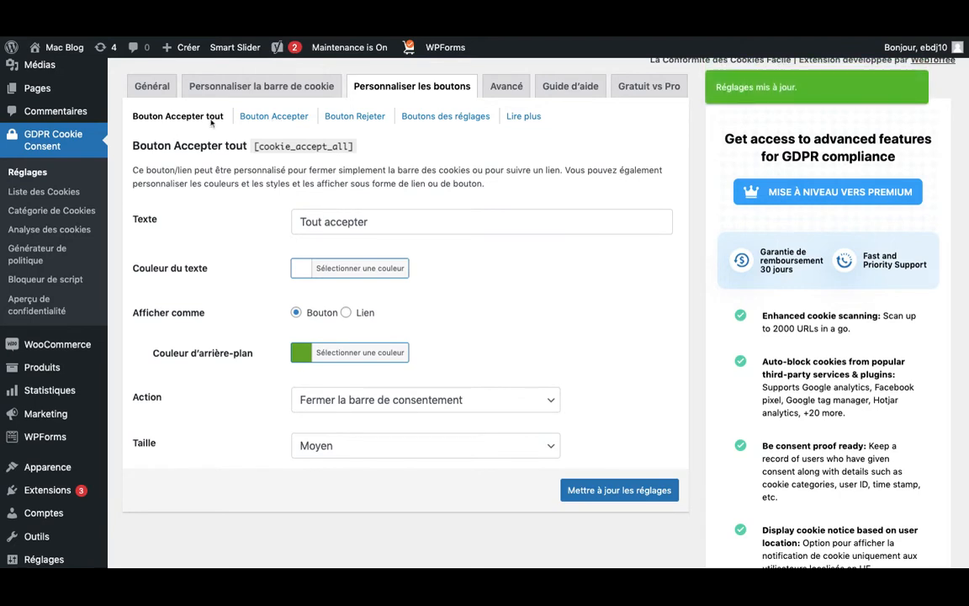
- Set the text of the accept button to "Accepter" and save the settings
left_click(270, 121)
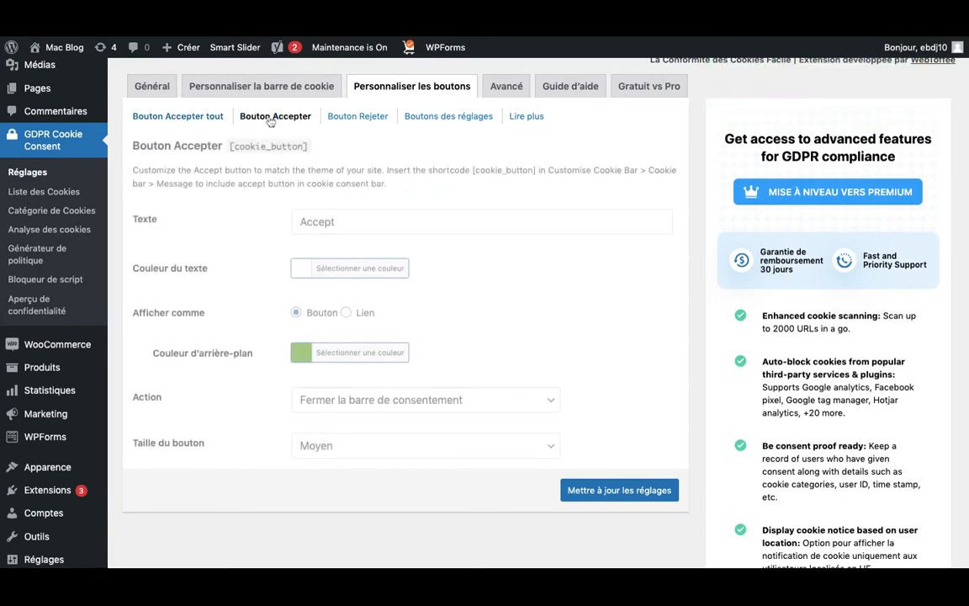
left_click(341, 223)
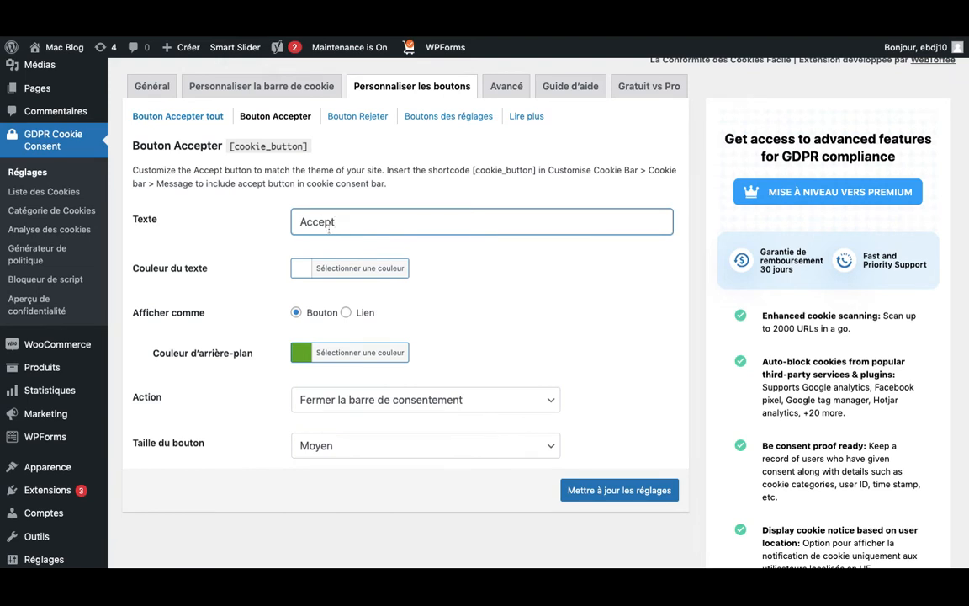
left_click(621, 494)
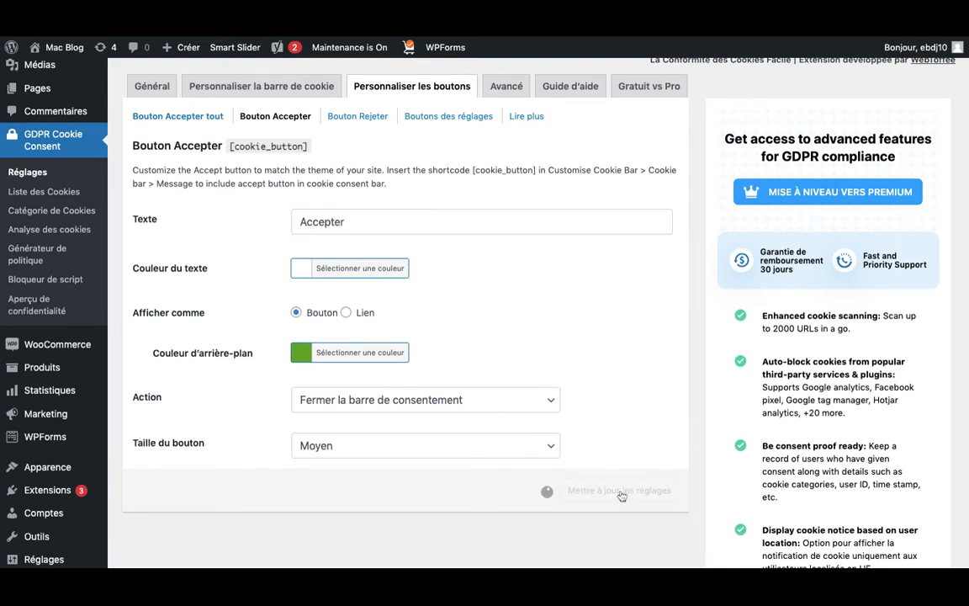
- Set the text of the reject button to "Tout rejeter" and save the settings
left_click(368, 117)
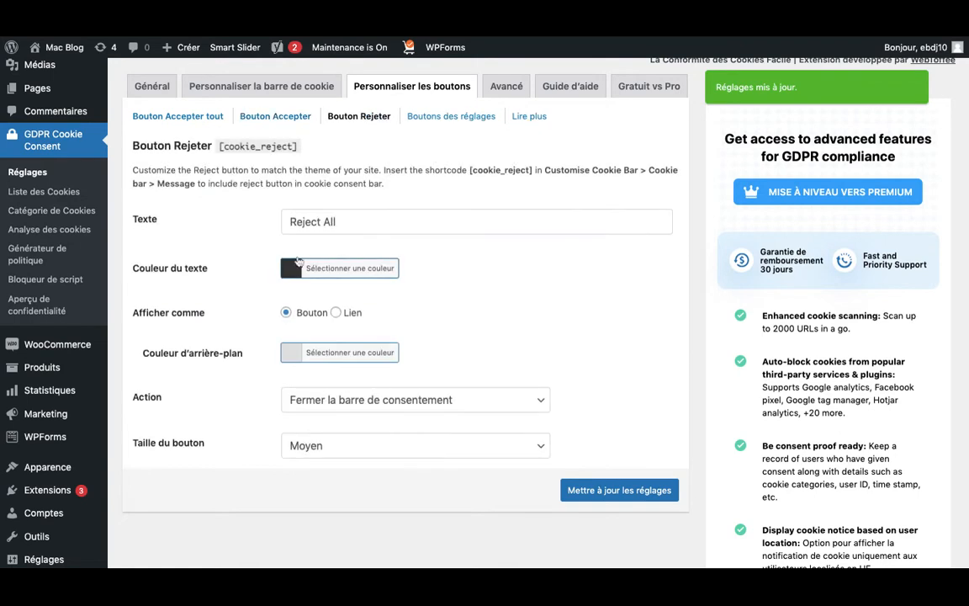
left_click_drag(338, 222, 270, 227)
type("Tout")
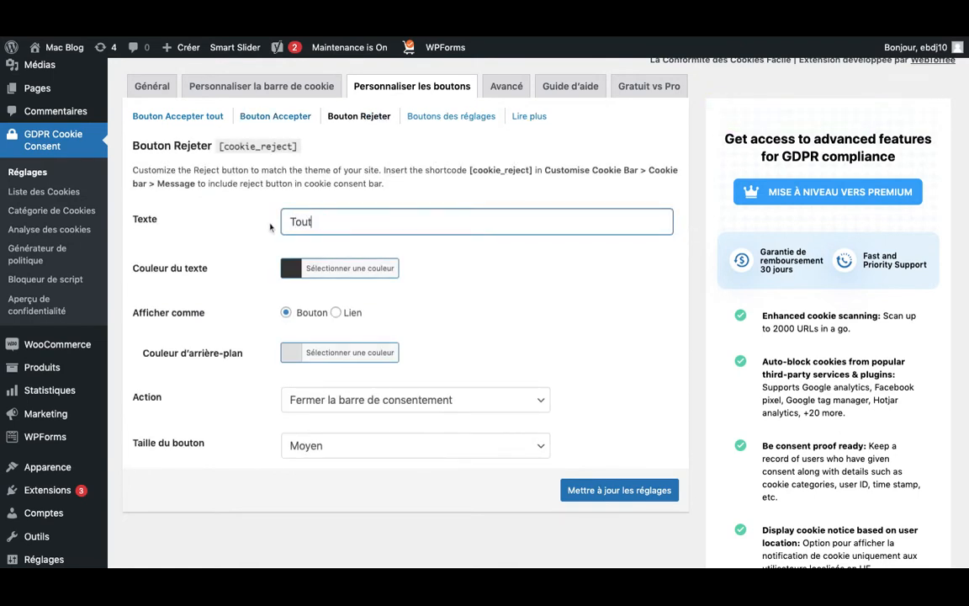
type(" rejeter")
left_click(605, 490)
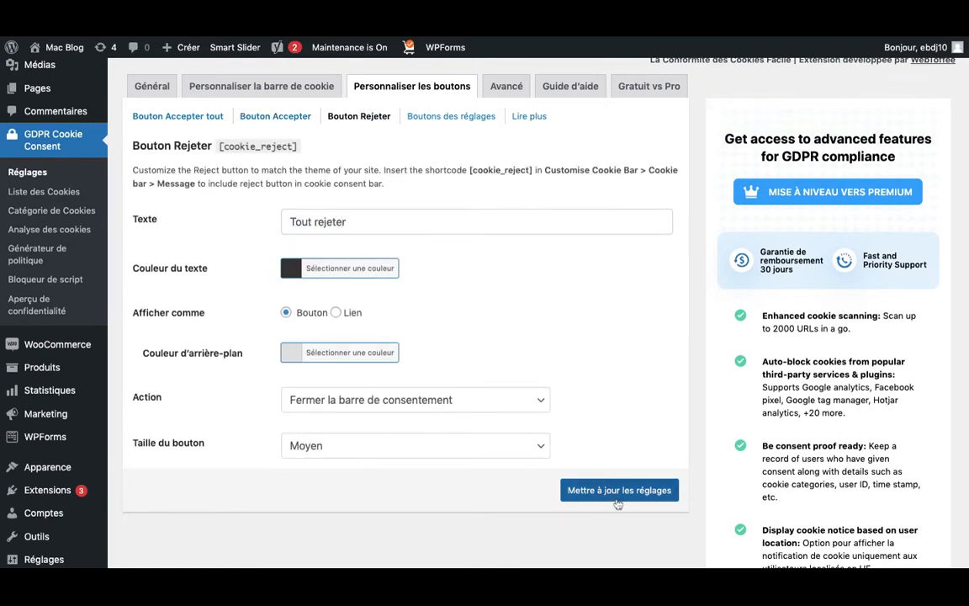
- Open the configuration of the cookie bar's settings button and save it
left_click(427, 118)
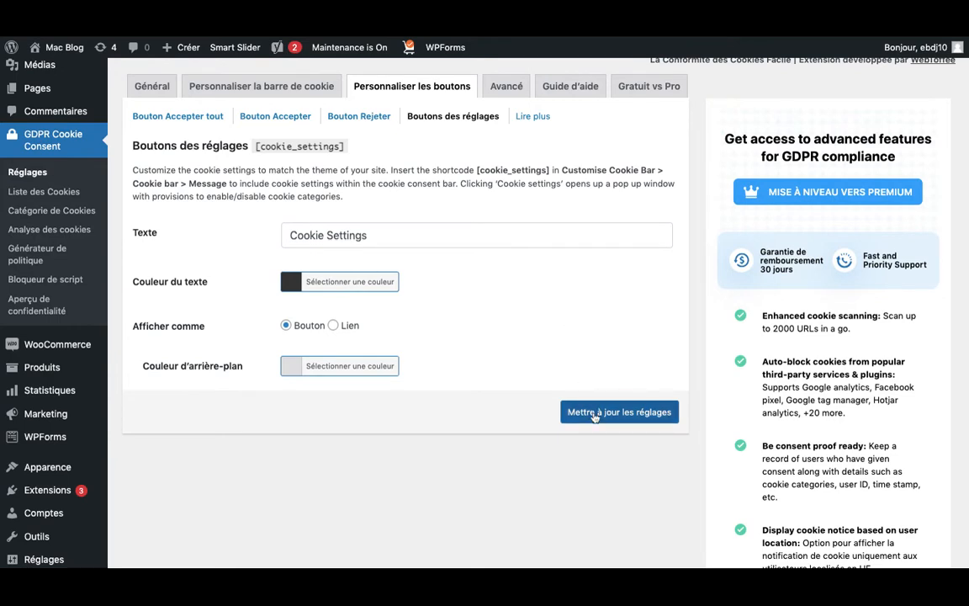
left_click(593, 413)
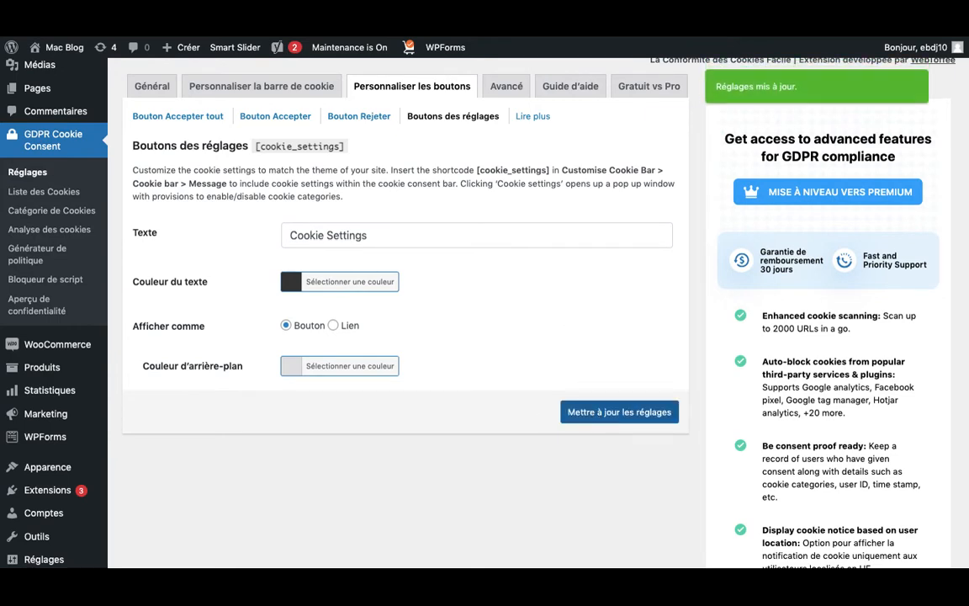
left_click(595, 413)
- Set the text of the cookie bar's read-more link to "Lire plus" and save the settings
left_click(535, 117)
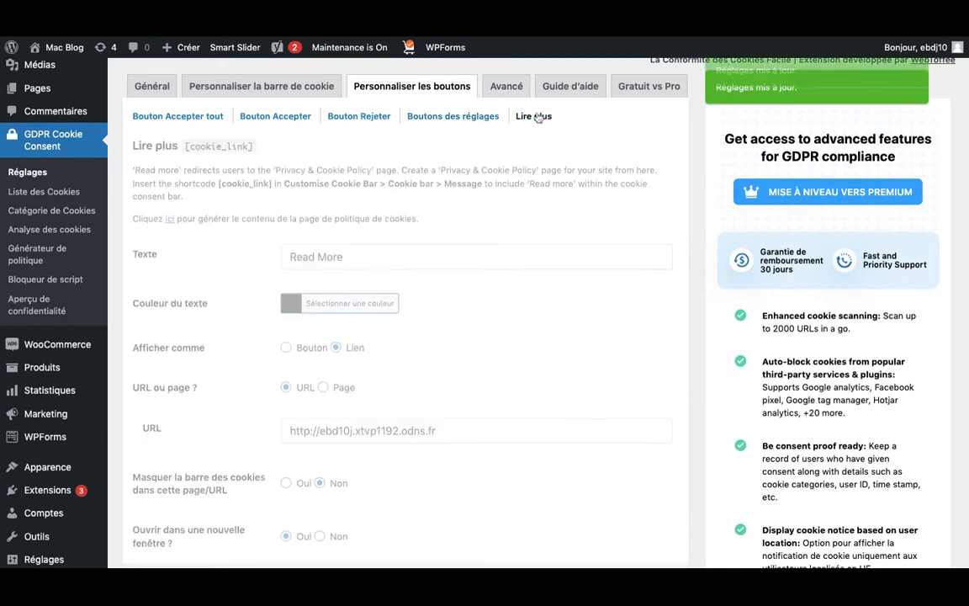
left_click_drag(355, 259, 291, 260)
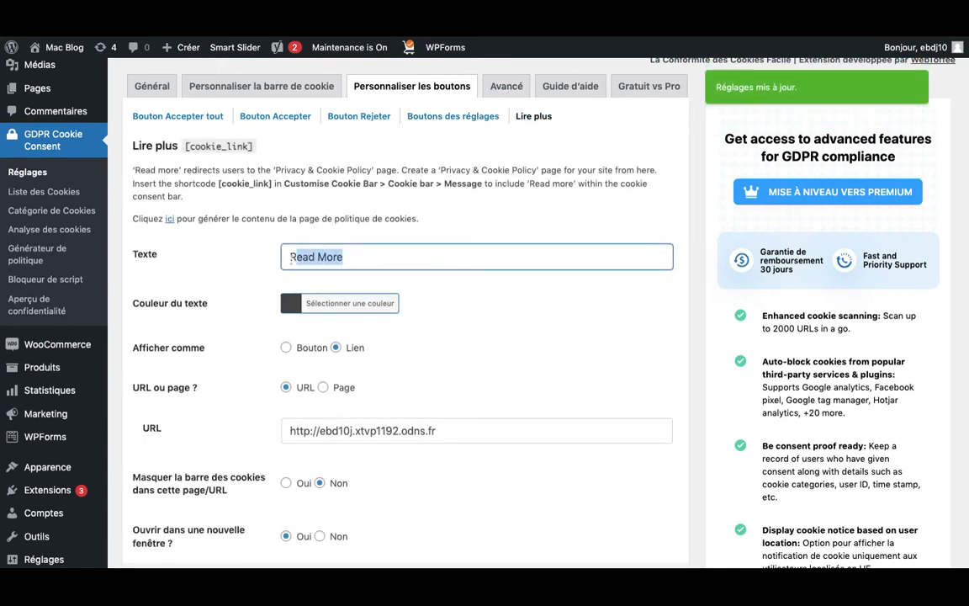
key("BackSpace")
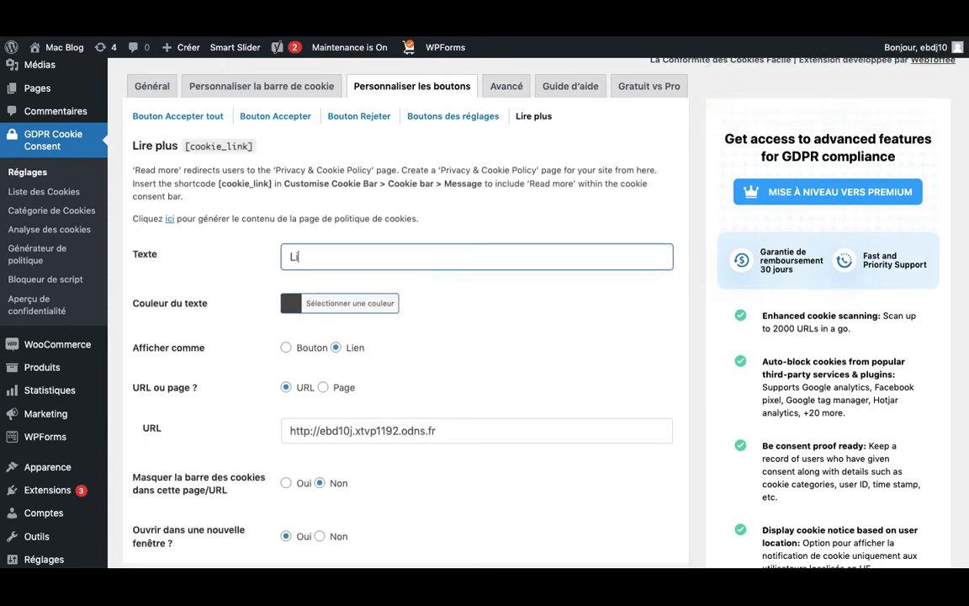
type("Lire plus")
scroll(567, 351, "down", 5)
left_click(614, 348)
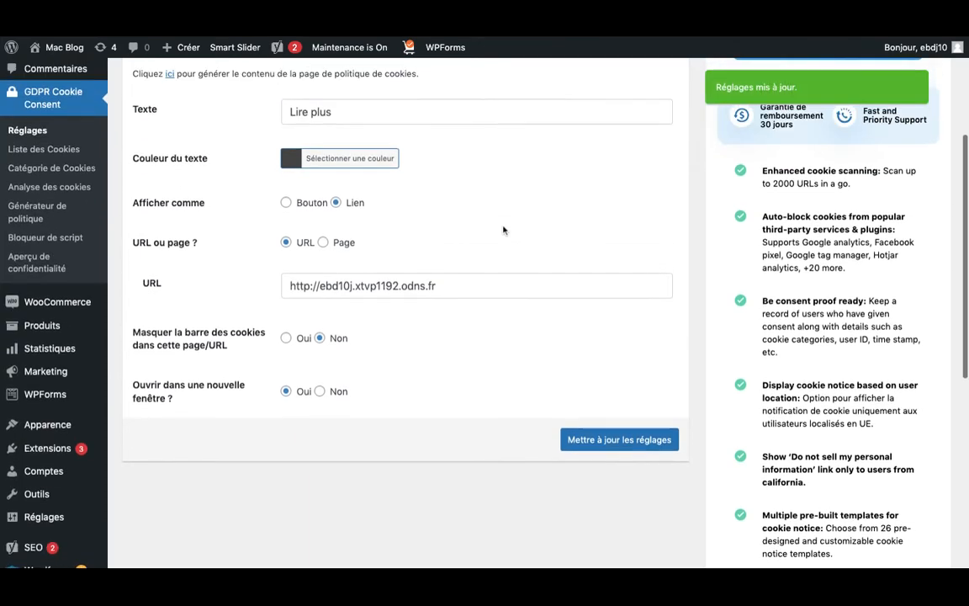
- Review the extension's advanced settings, its general cookie bar options and its page reload options
scroll(520, 251, "up", 2)
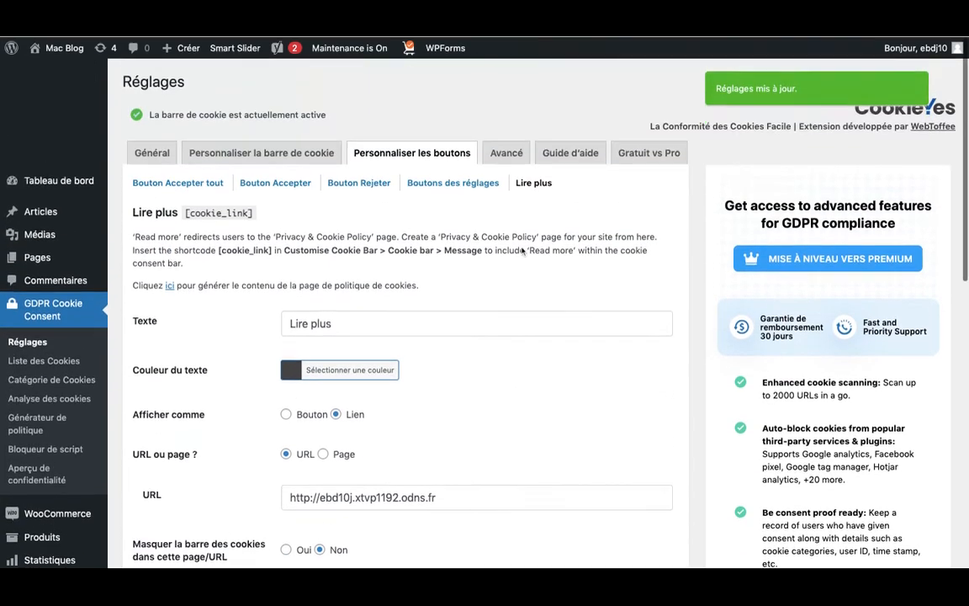
left_click(506, 154)
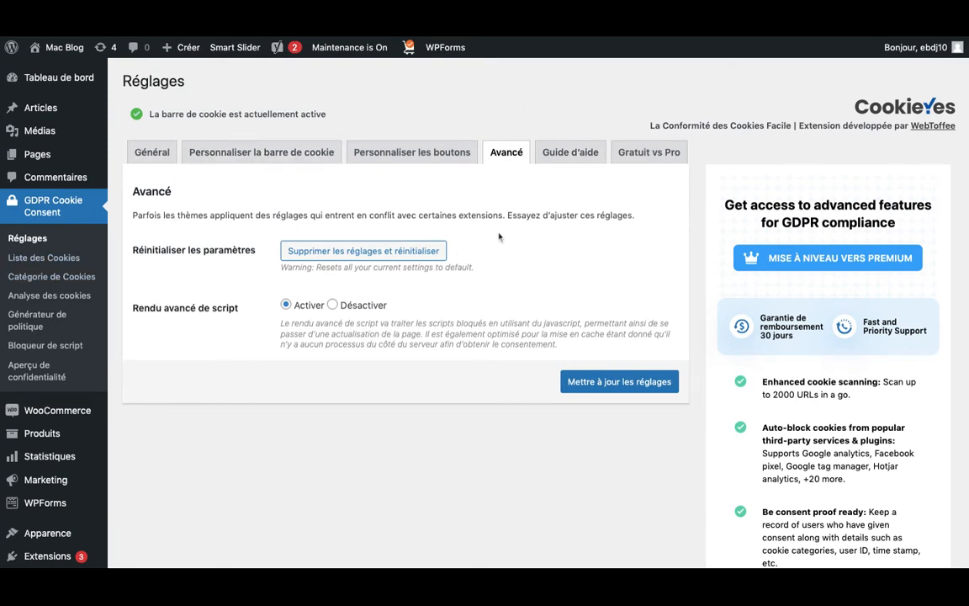
mouse_move(69, 53)
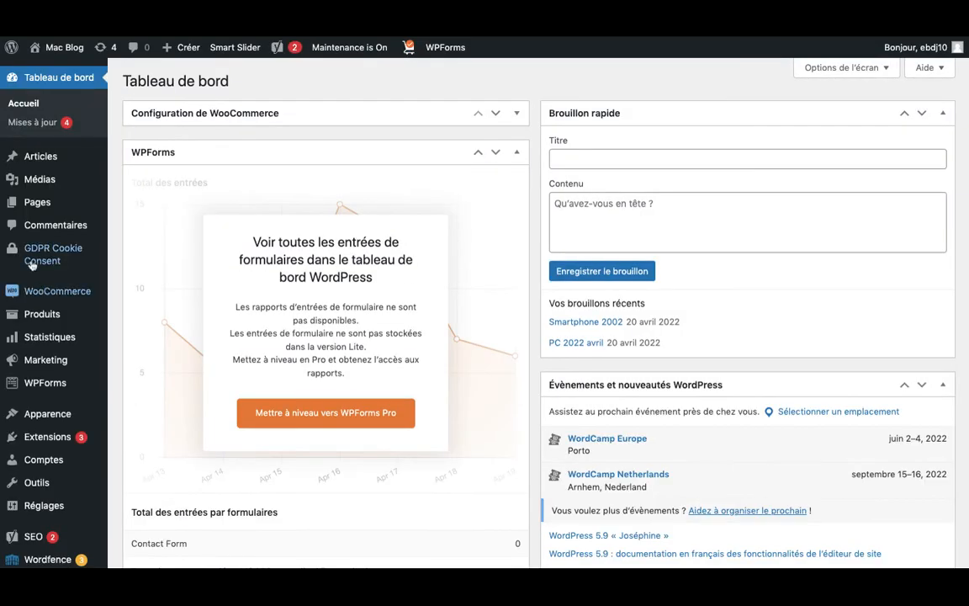
mouse_move(46, 253)
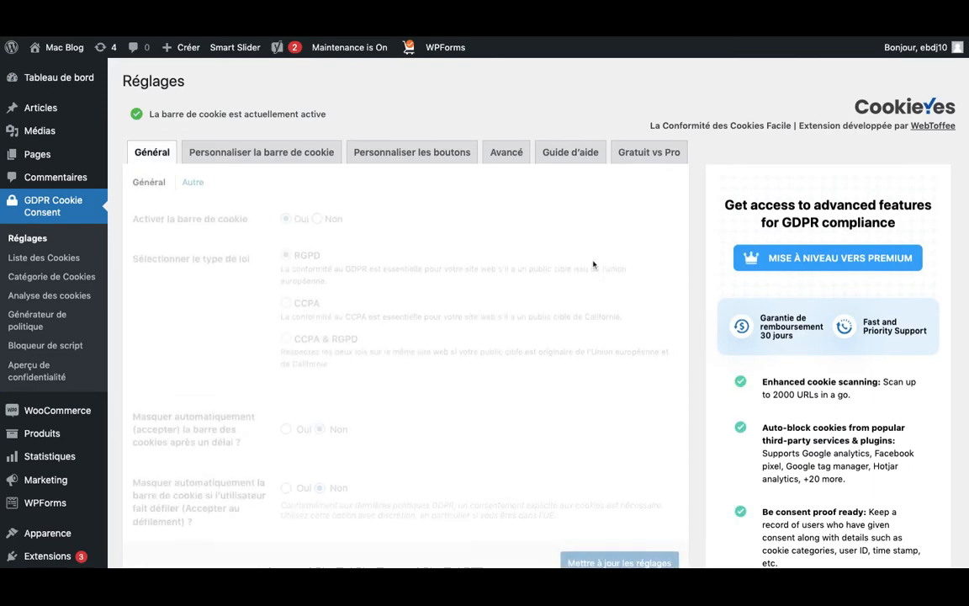
scroll(594, 262, "down", 5)
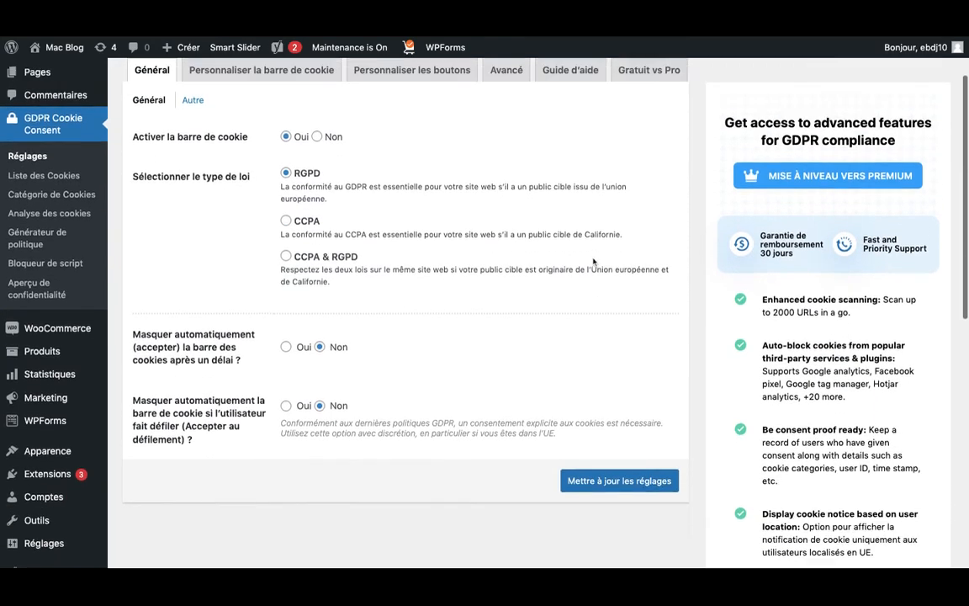
scroll(404, 295, "up", 5)
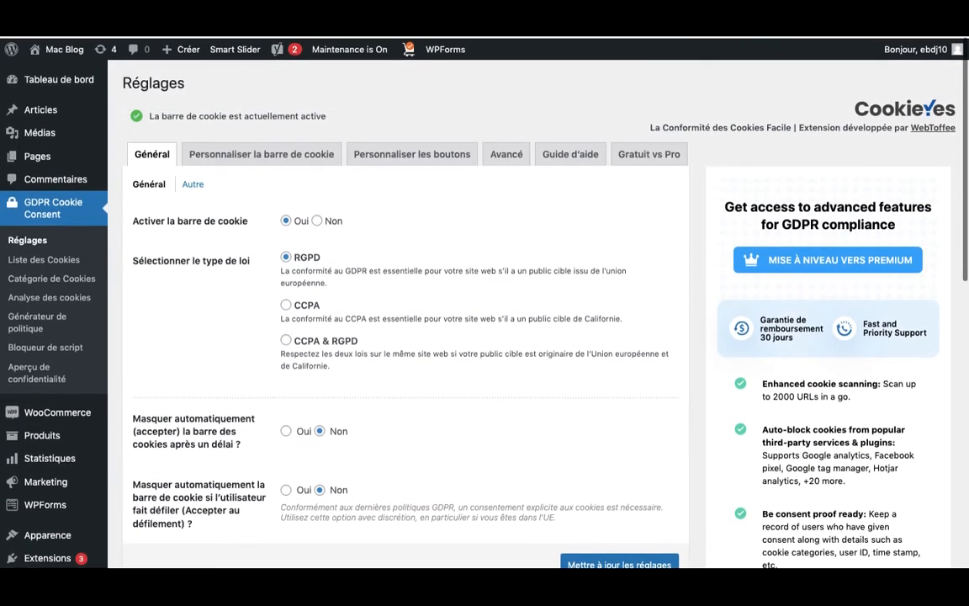
left_click(188, 185)
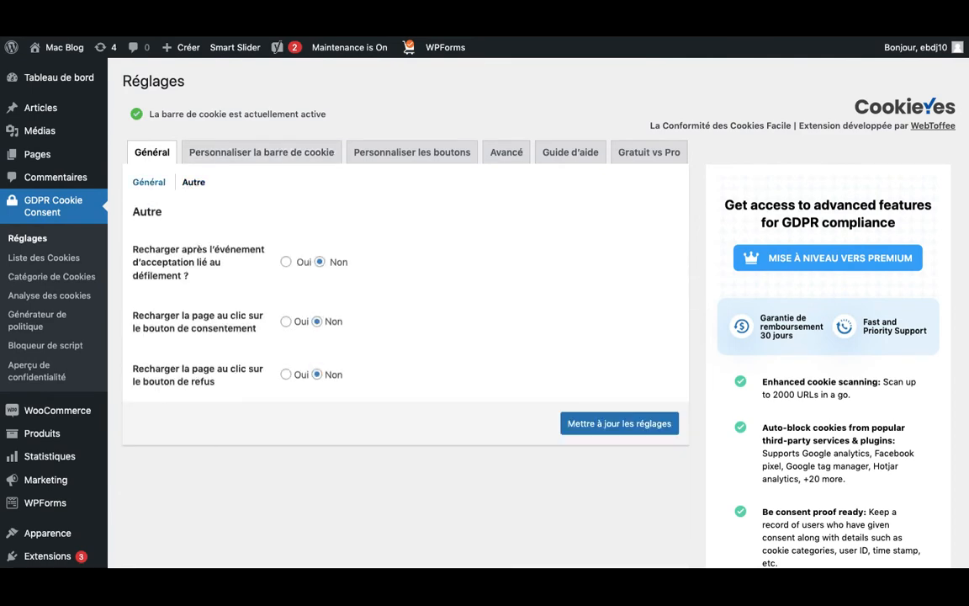
- Replace the cookie bar message's English text with "Nous utilisons des cookies sur ce site. En cliquant sur valider, vous accepter l'utilisation de ces cookies." and save it
left_click(269, 157)
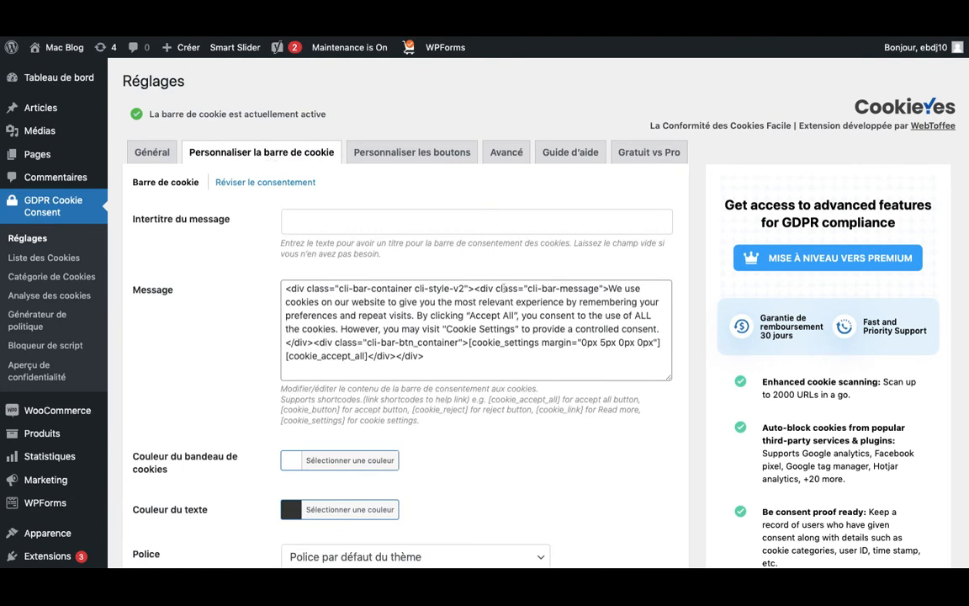
left_click_drag(609, 289, 660, 329)
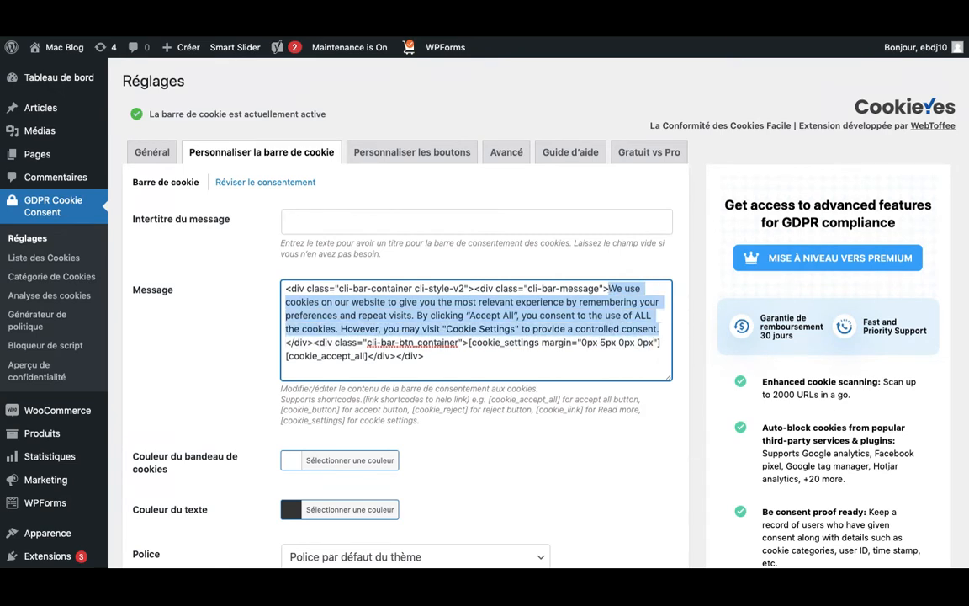
key("BackSpace")
type("Nous ")
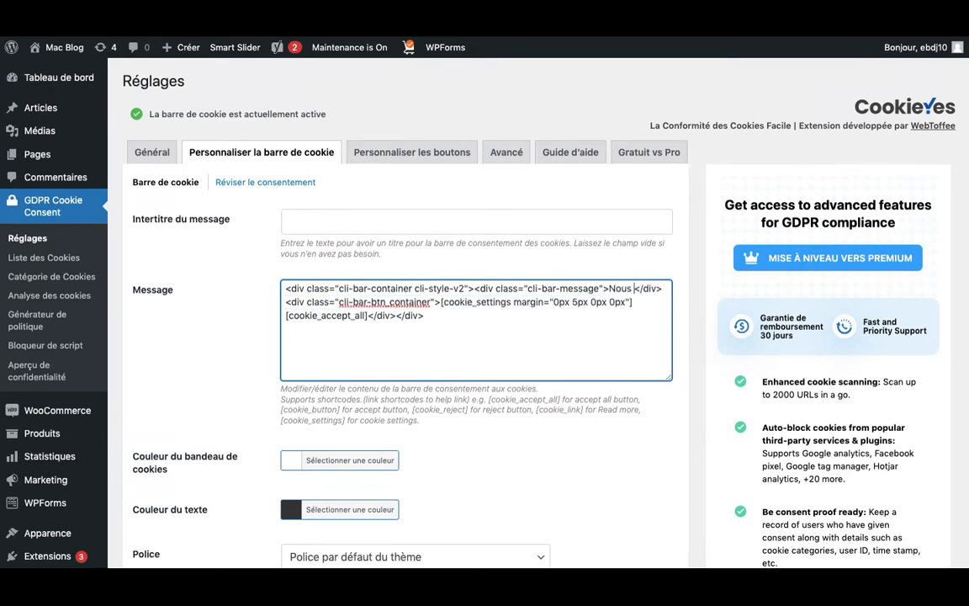
type("utilisons des co")
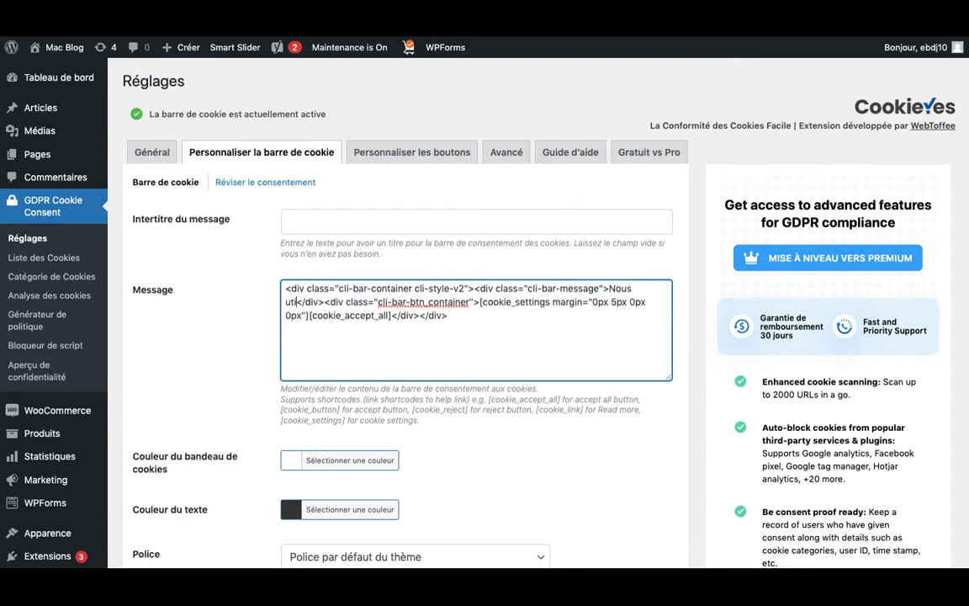
type("okies sur ce sit")
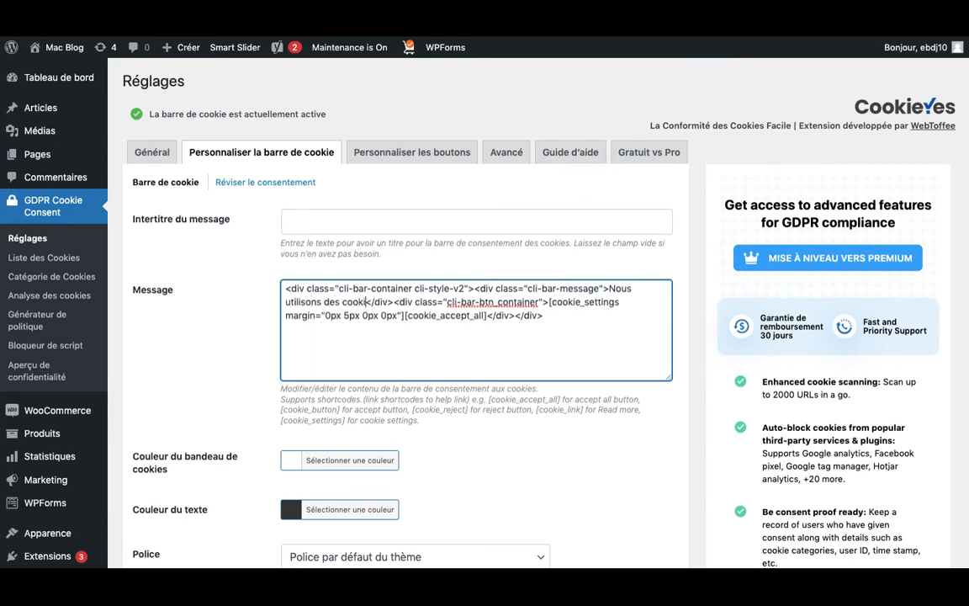
type("e. En cliq")
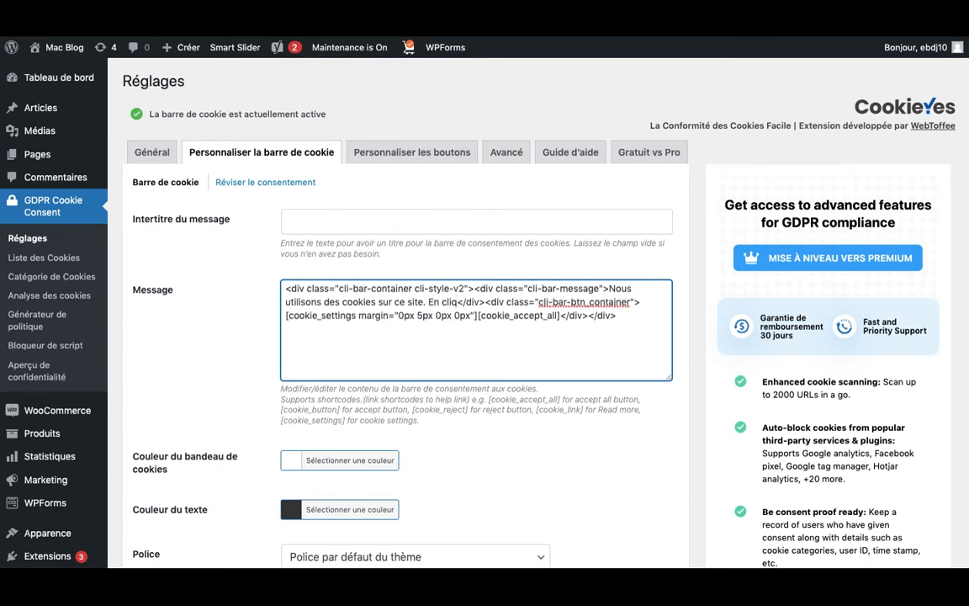
type("uant sur valide")
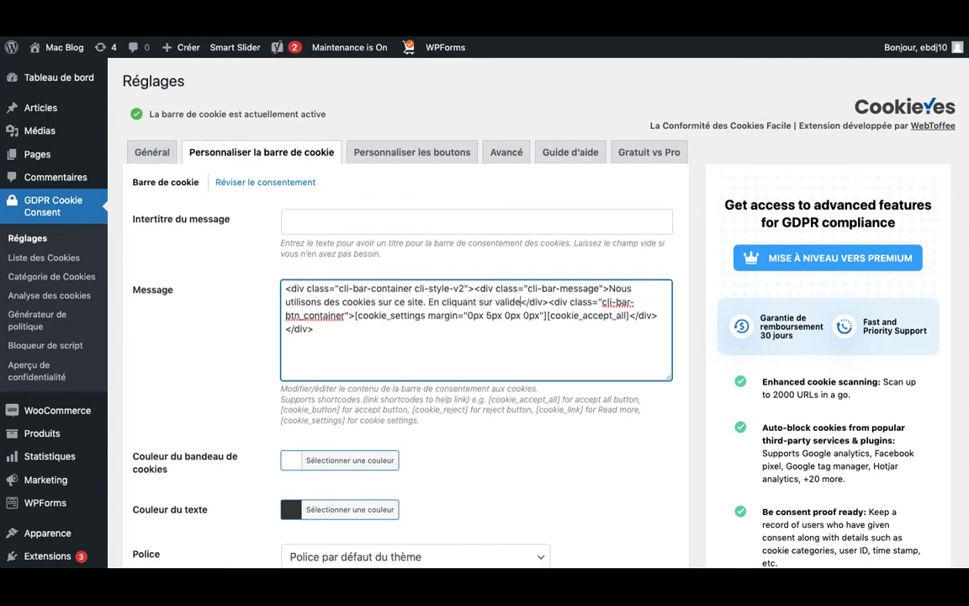
type("r, vous")
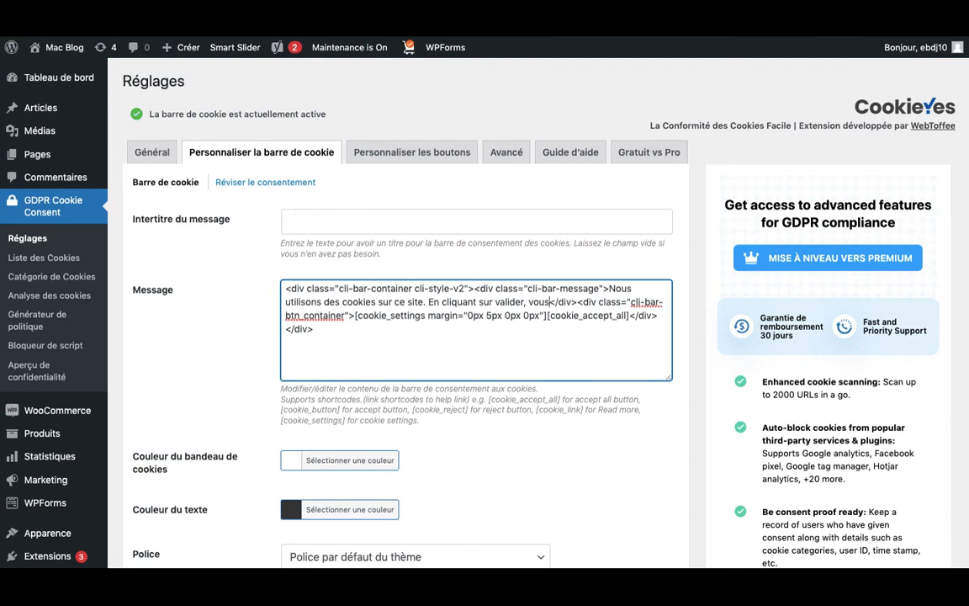
type(" acce")
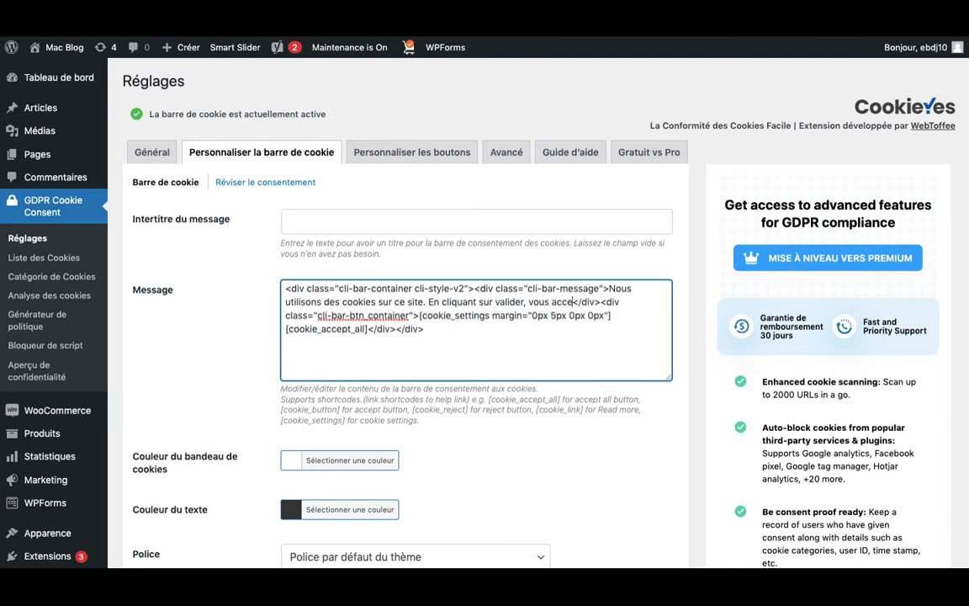
type("pter l'utilisa")
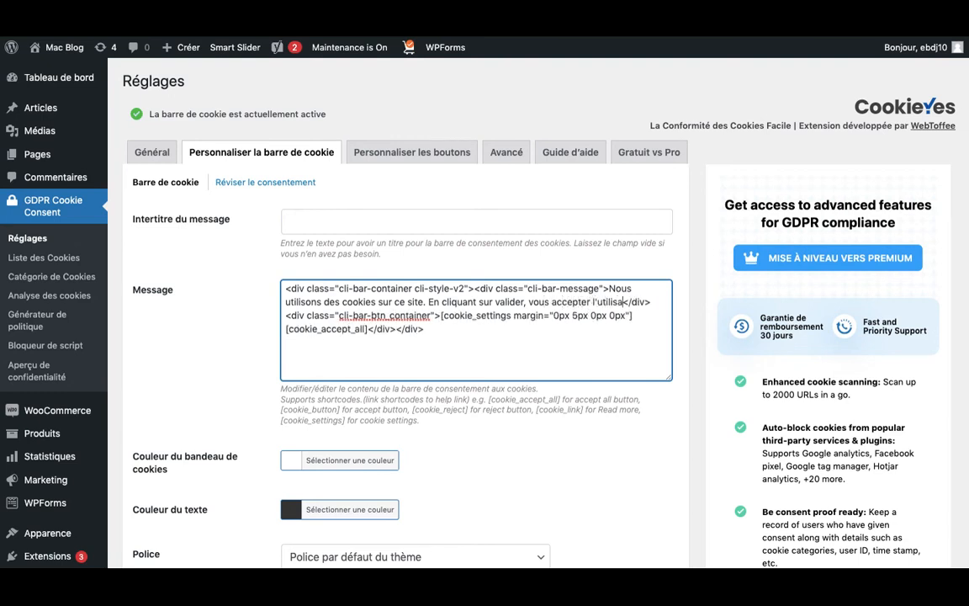
type("tion de ces cook")
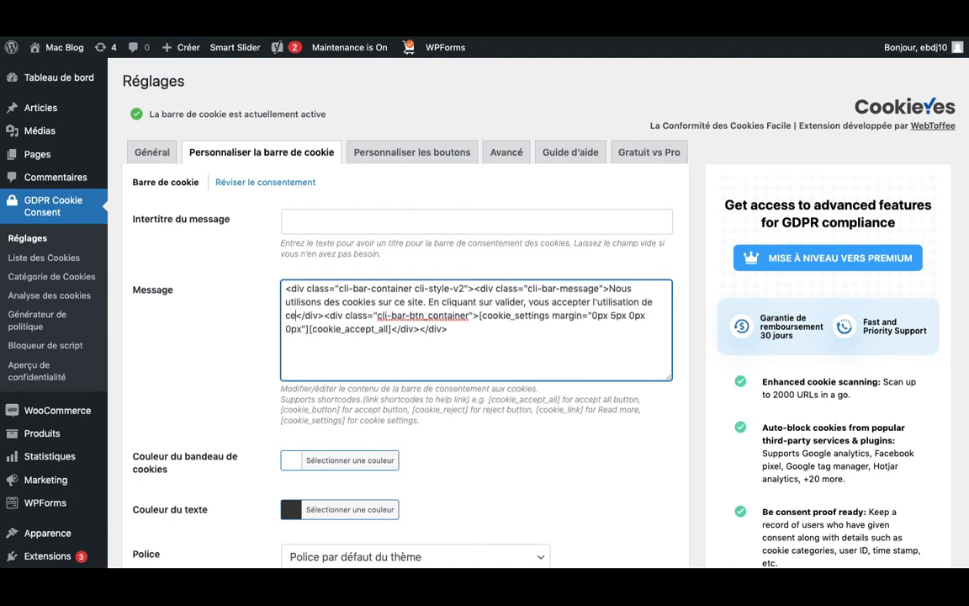
type("ies.")
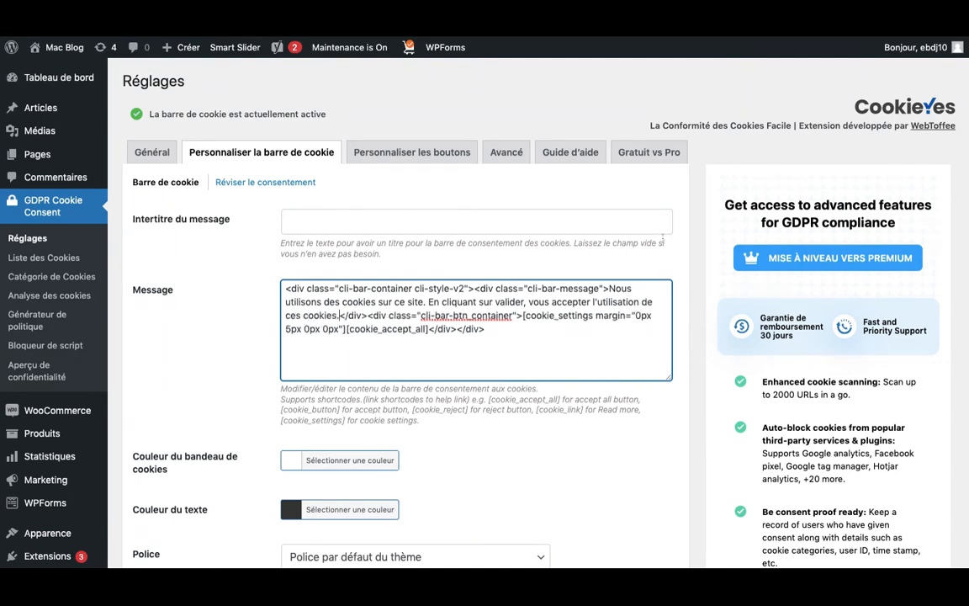
scroll(678, 253, "down", 5)
scroll(683, 281, "up", 5)
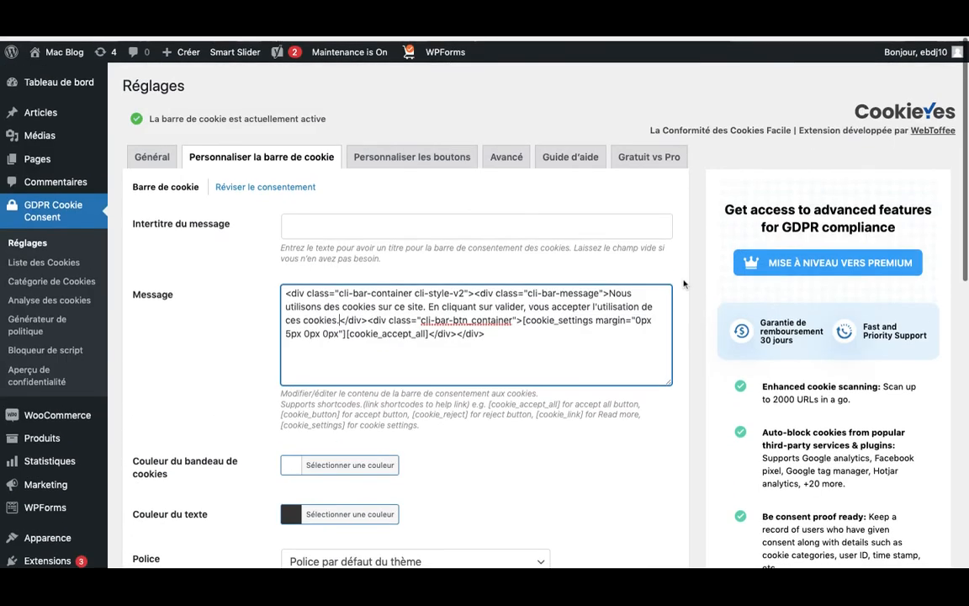
scroll(707, 294, "down", 1)
scroll(711, 298, "down", 15)
left_click(616, 157)
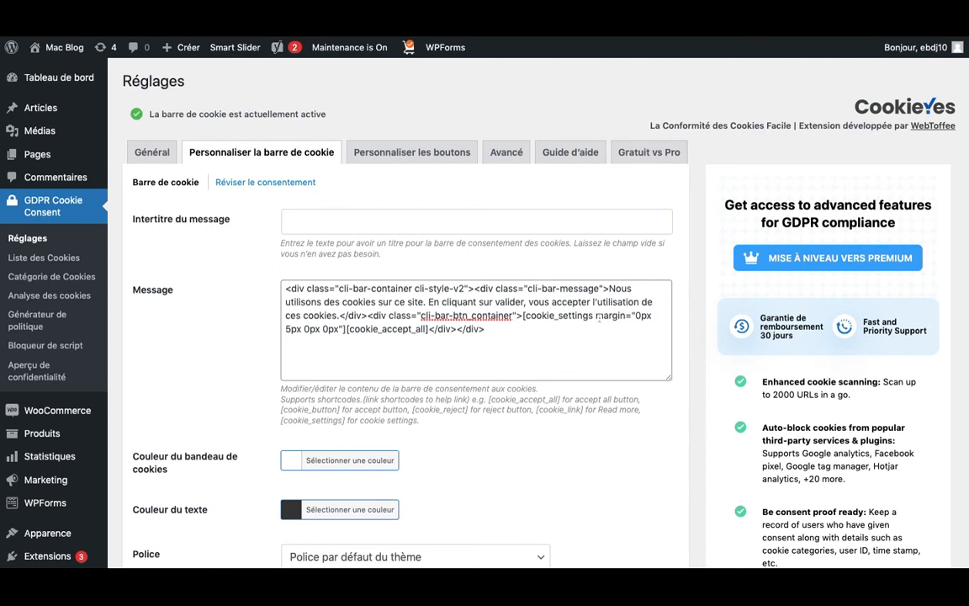
- Open the public home page of the site and accept all cookies in its consent bar
mouse_move(63, 49)
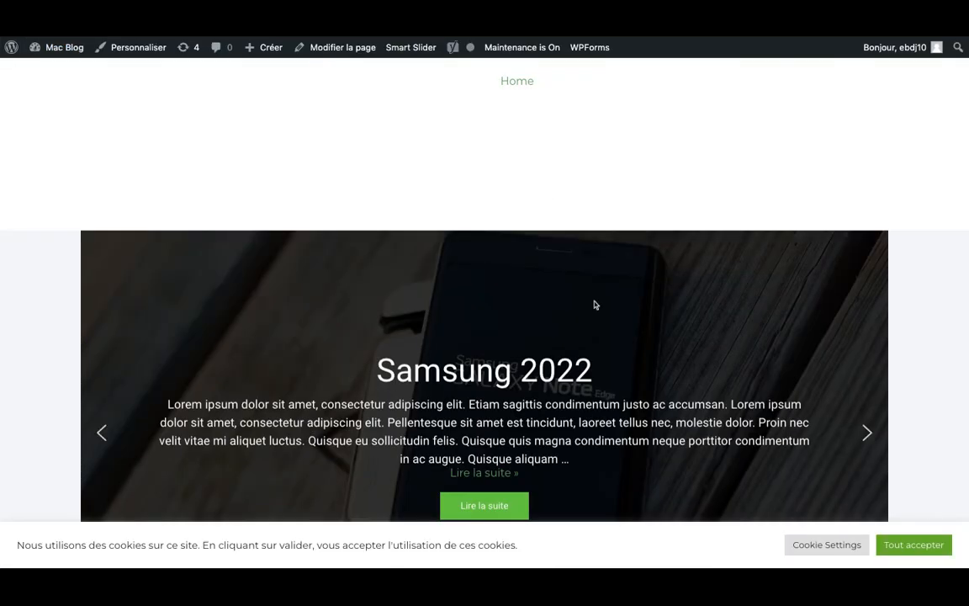
scroll(594, 304, "down", 5)
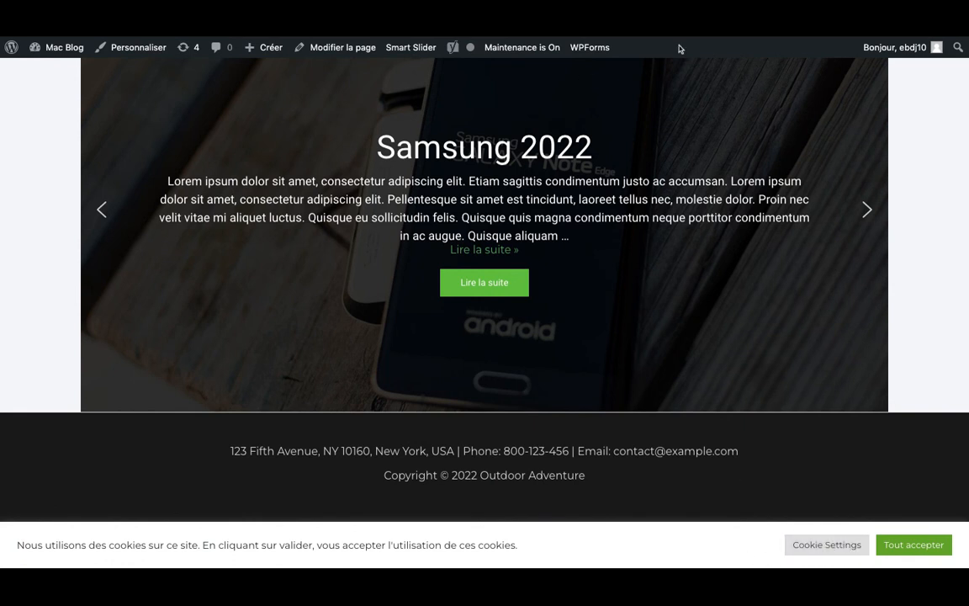
left_click(933, 546)
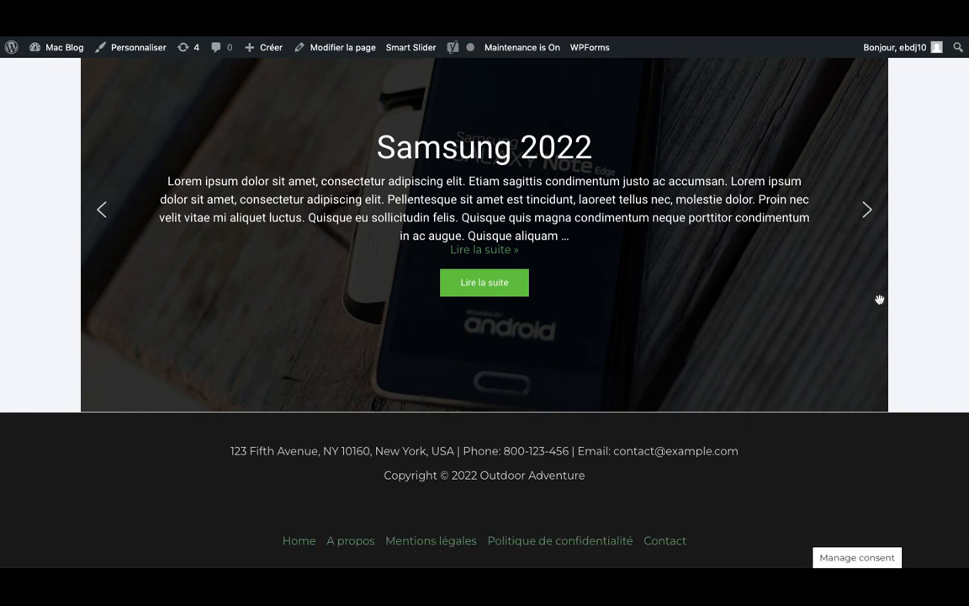
- Reopen the consent bar on the home page and accept all cookies again
scroll(541, 285, "up", 3)
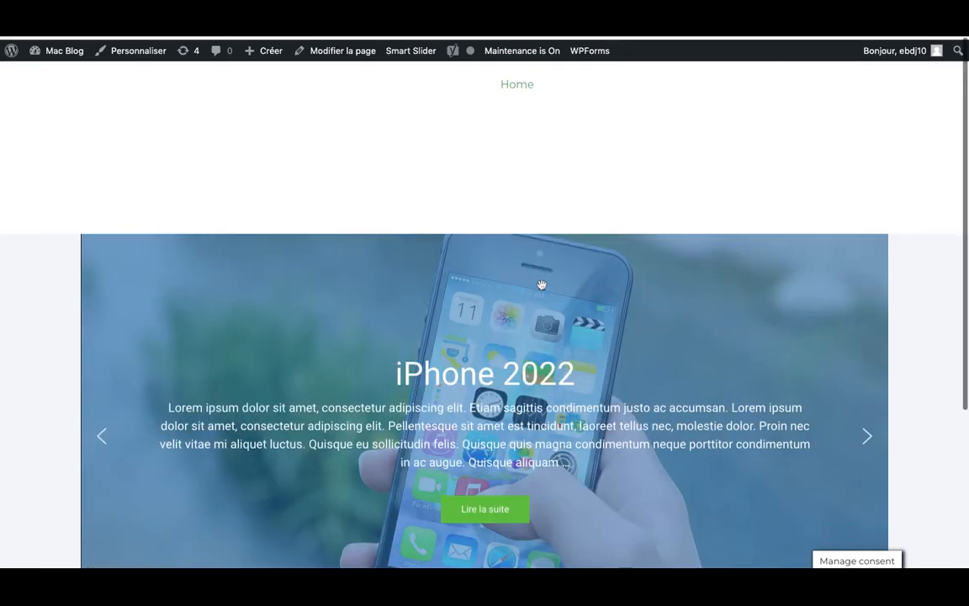
scroll(541, 285, "down", 3)
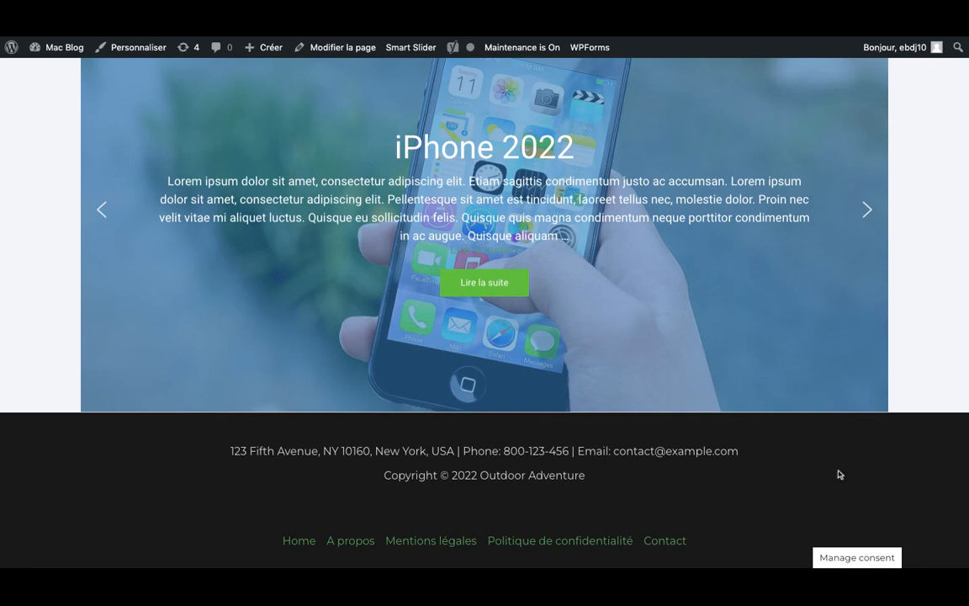
left_click(857, 559)
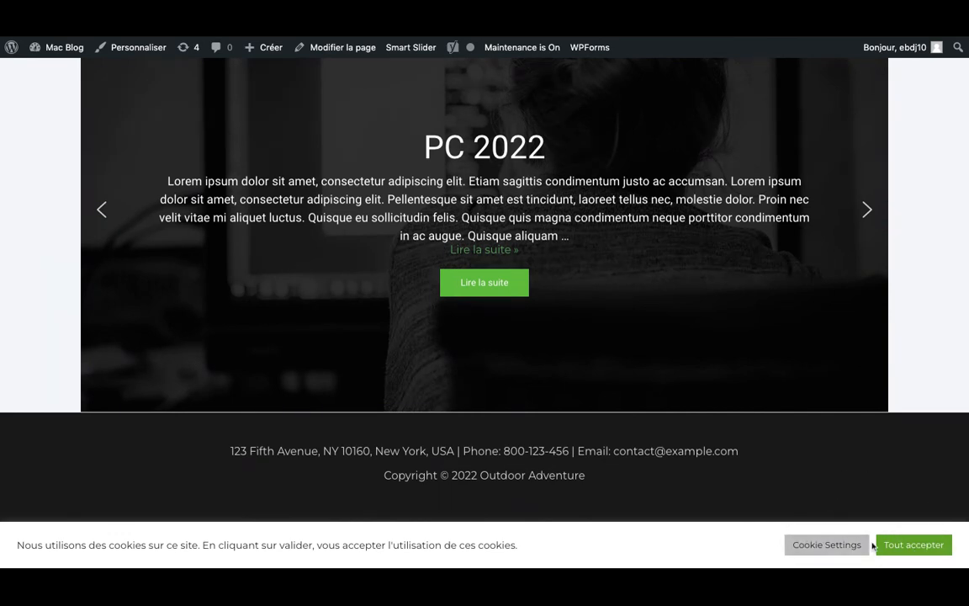
left_click(917, 545)
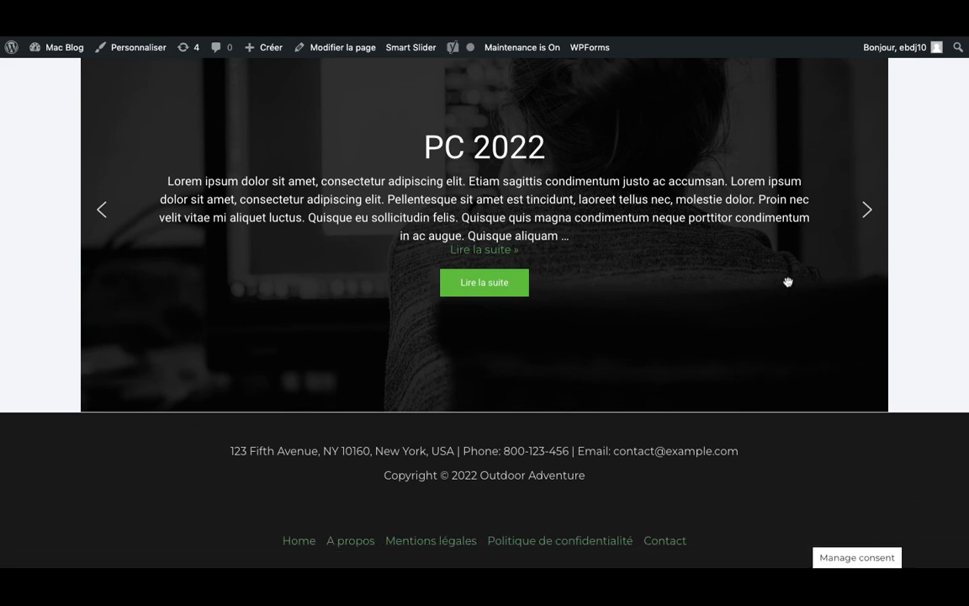